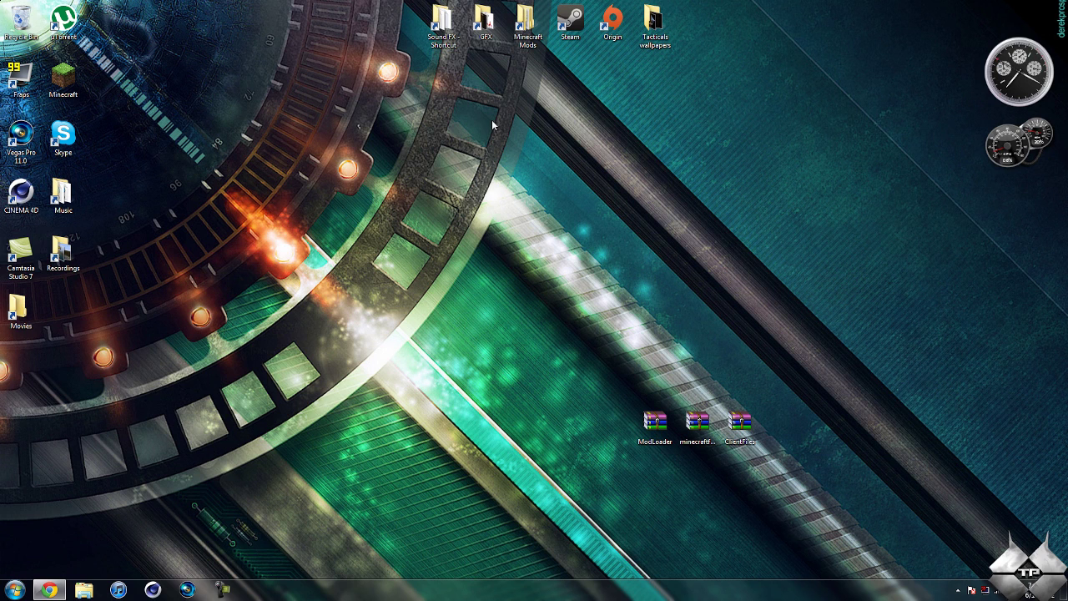
Launch Minecraft, log in with the remembered account and maximize the game window.
{"action": "double_click", "coordinate": [64, 79]}
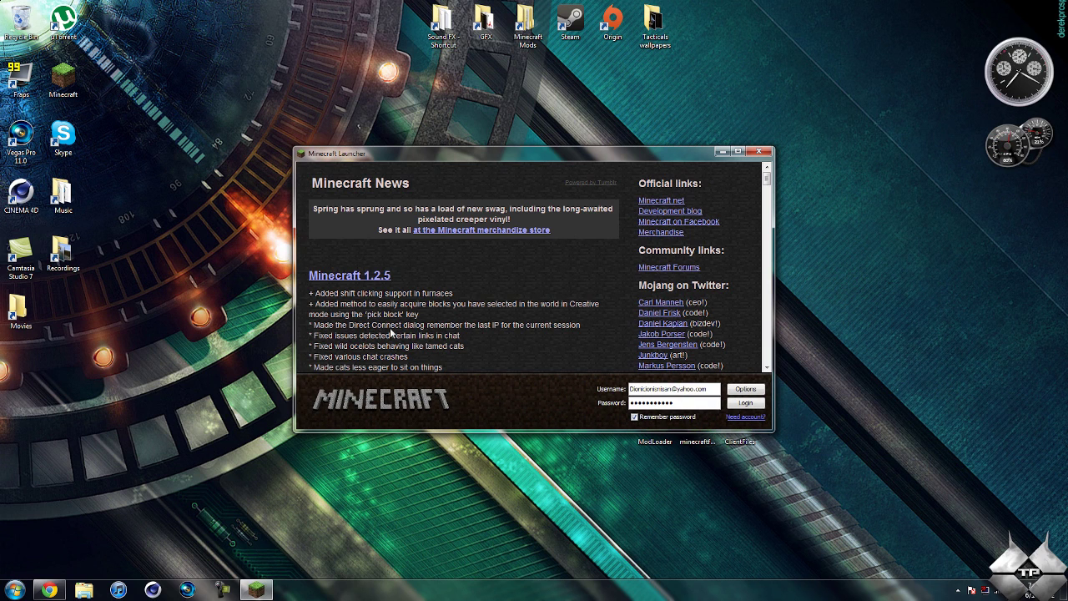
{"action": "left_click", "coordinate": [747, 403]}
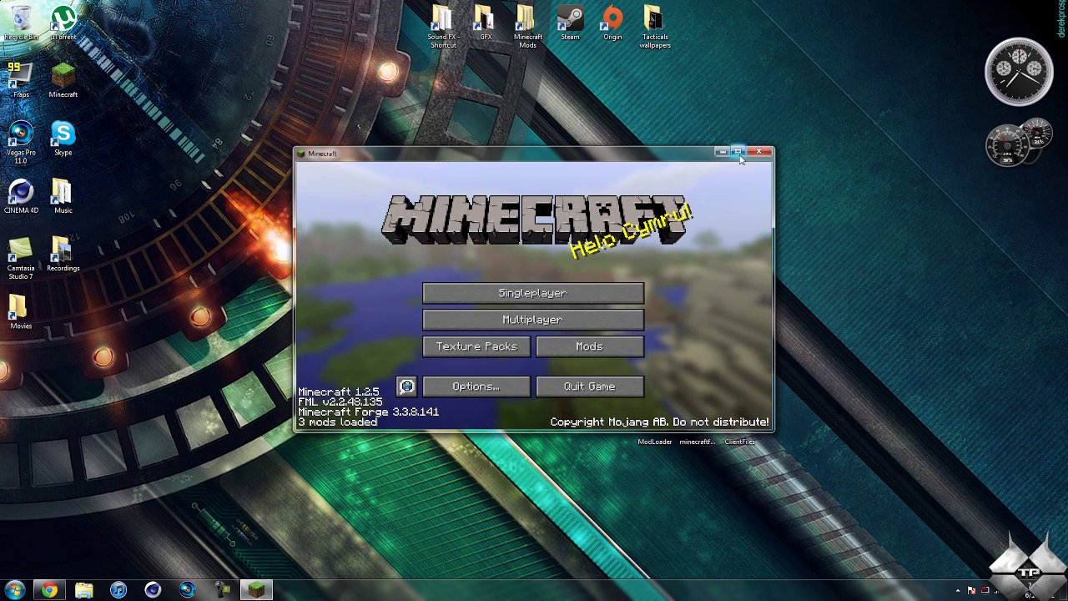
{"action": "left_click", "coordinate": [738, 151]}
Load the singleplayer world "Beautiful wonderland".
{"action": "left_click", "coordinate": [549, 248]}
{"action": "left_click", "coordinate": [497, 195]}
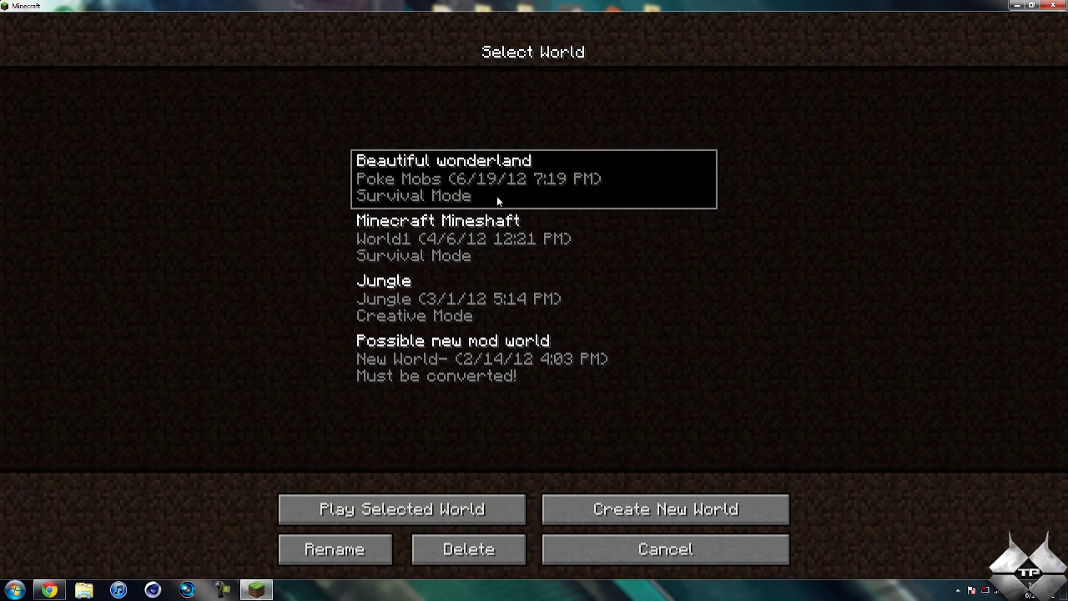
{"action": "left_click", "coordinate": [451, 504]}
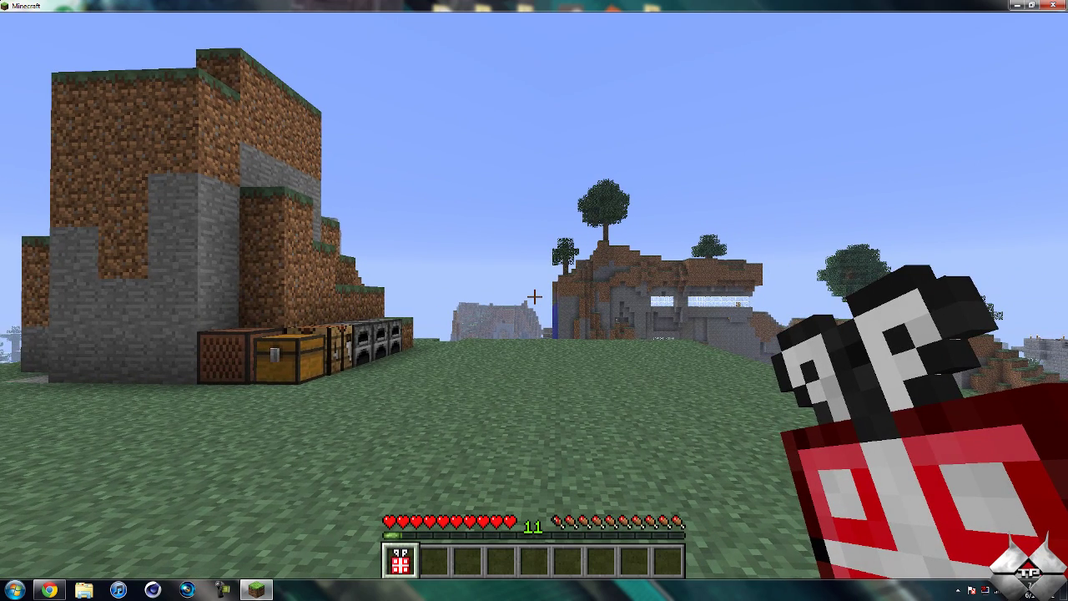
Open the held Stuffed Animals bag and transfer its first row of toys, from the chicken through the one after the villager, to the inventory.
{"action": "right_click", "coordinate": [534, 296]}
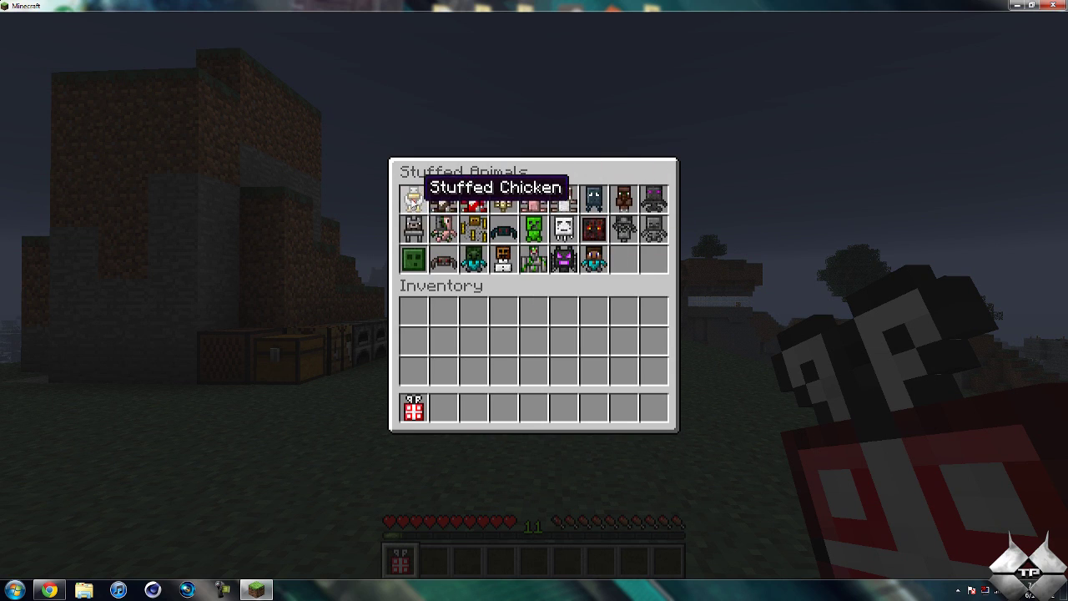
{"action": "left_click", "coordinate": [413, 198], "text": "shift"}
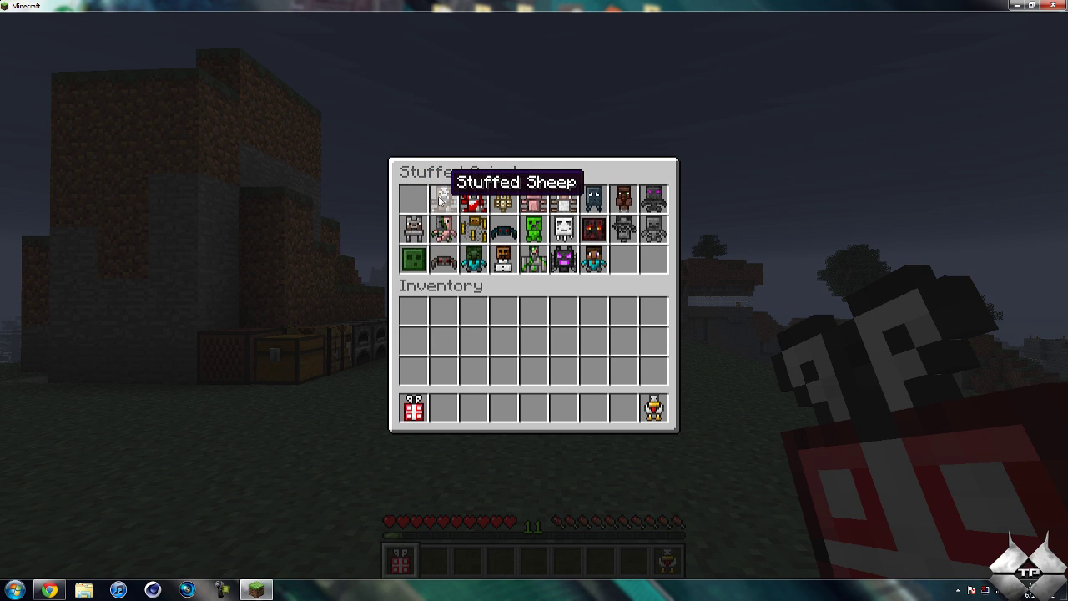
{"action": "left_click", "coordinate": [441, 198], "text": "shift"}
{"action": "left_click", "coordinate": [473, 199], "text": "shift"}
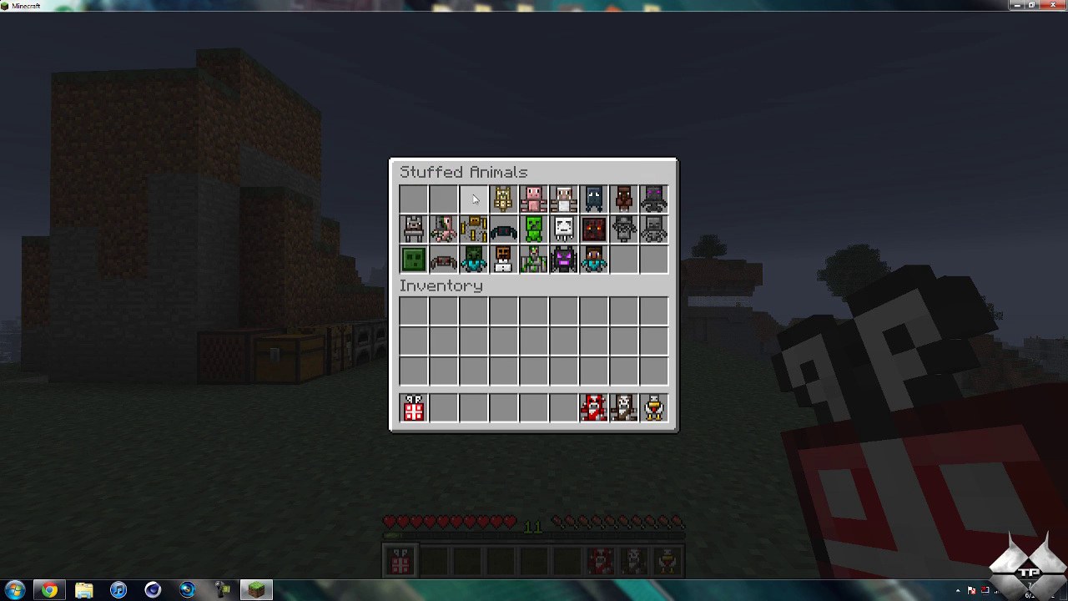
{"action": "left_click", "coordinate": [502, 198], "text": "shift"}
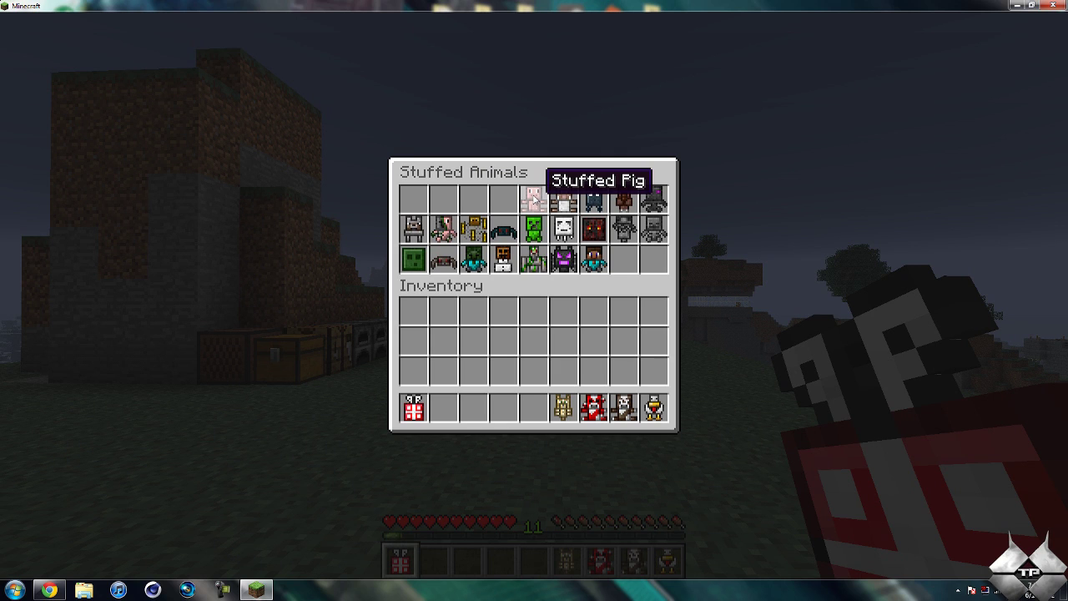
{"action": "left_click", "coordinate": [535, 198], "text": "shift"}
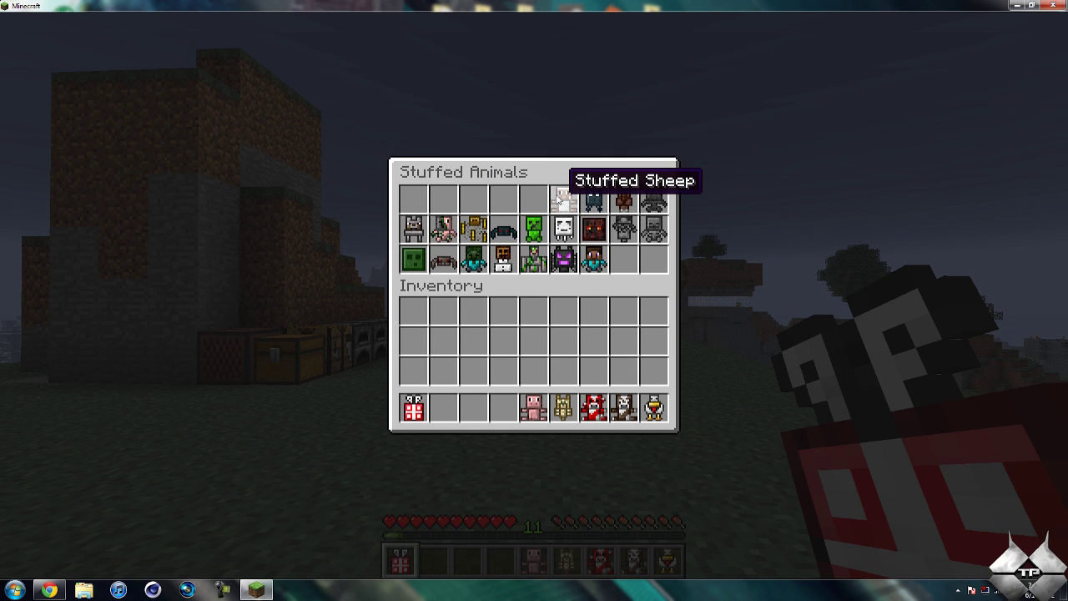
{"action": "left_click", "coordinate": [561, 198], "text": "shift"}
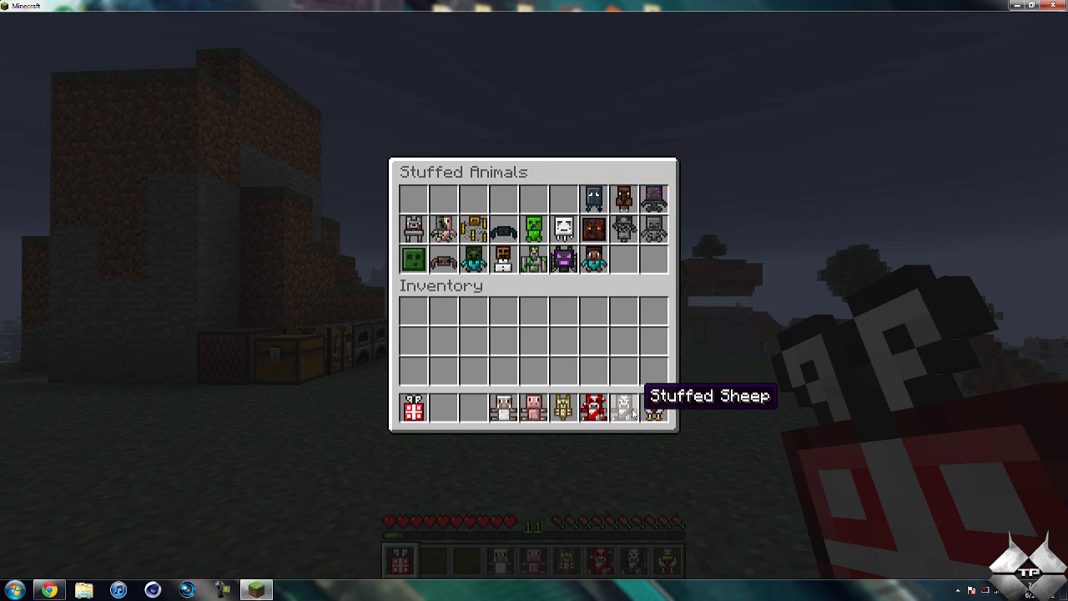
{"action": "left_click", "coordinate": [595, 197], "text": "shift"}
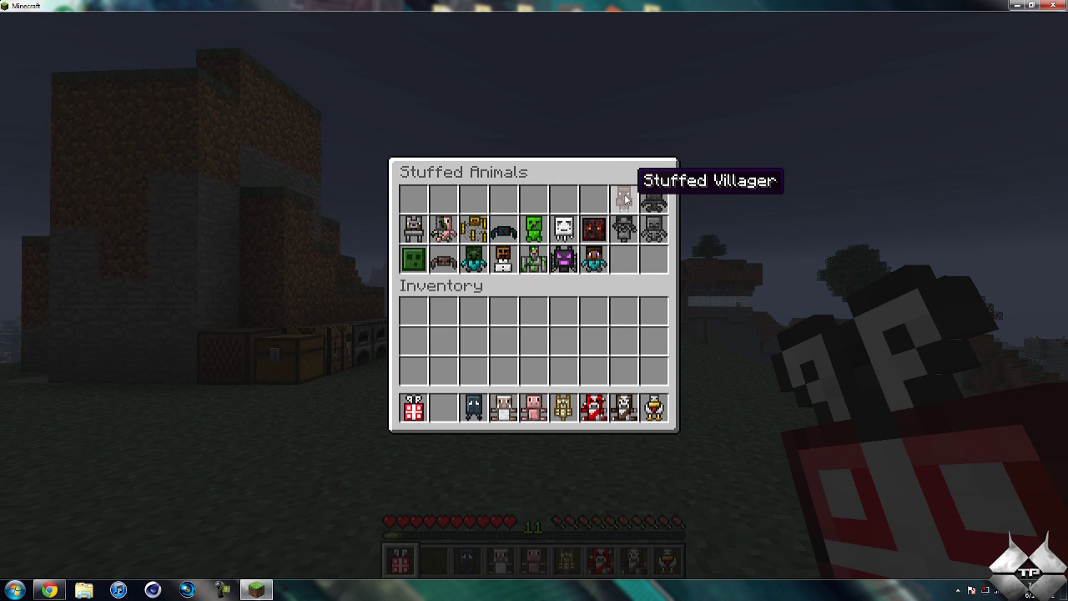
{"action": "left_click", "coordinate": [623, 199], "text": "shift"}
{"action": "left_click", "coordinate": [650, 199], "text": "shift"}
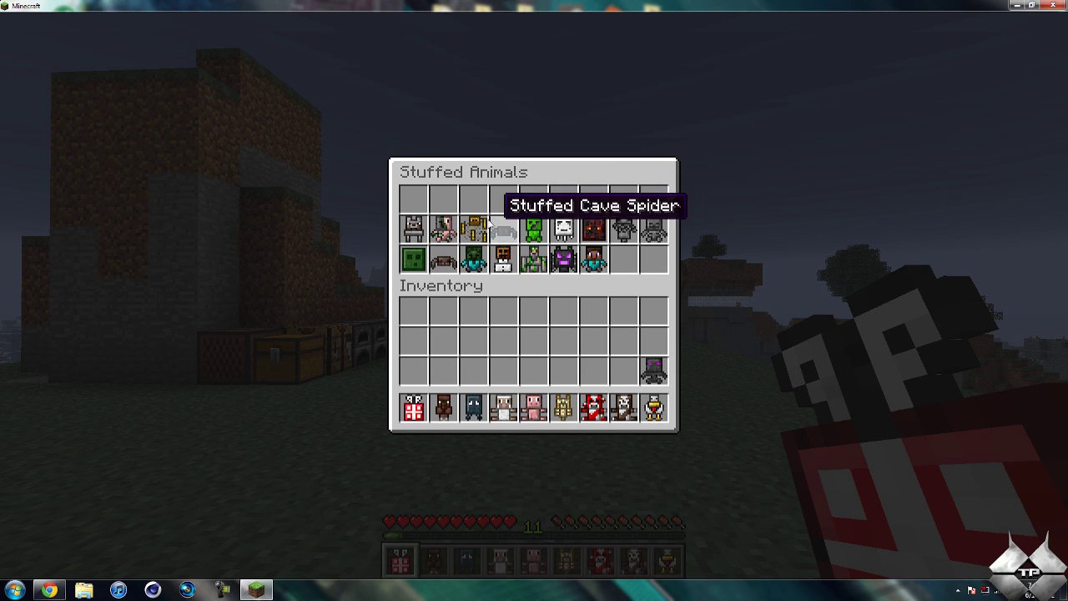
Transfer the second row of stuffed toys, from the wolf through the skeleton, into the inventory.
{"action": "left_click", "coordinate": [413, 228], "text": "shift"}
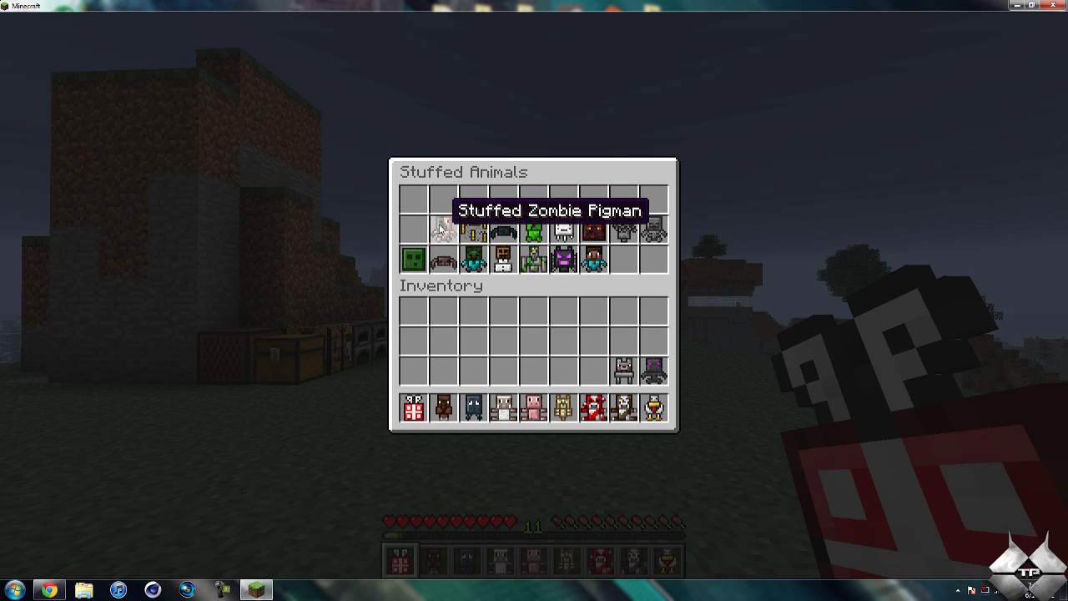
{"action": "left_click", "coordinate": [441, 231], "text": "shift"}
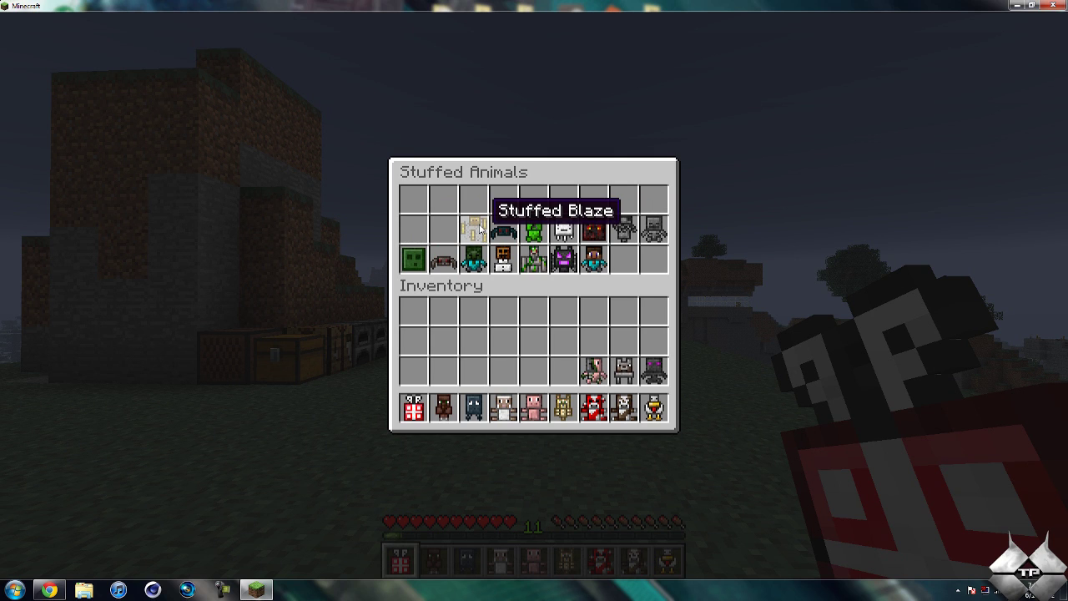
{"action": "left_click", "coordinate": [480, 231], "text": "shift"}
{"action": "left_click", "coordinate": [504, 231], "text": "shift"}
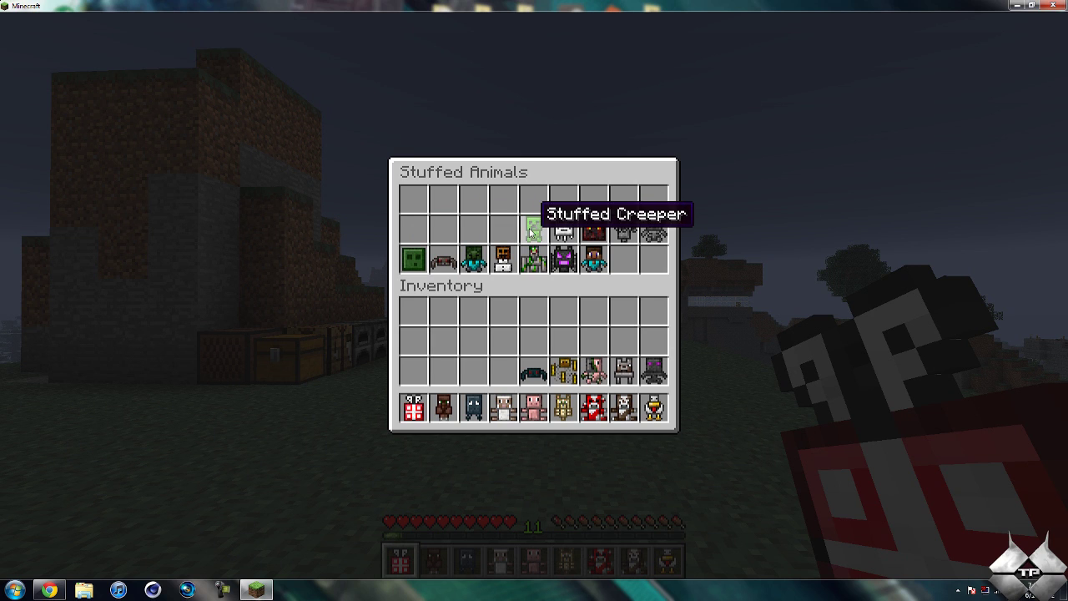
{"action": "left_click", "coordinate": [532, 233], "text": "shift"}
{"action": "left_click", "coordinate": [564, 233], "text": "shift"}
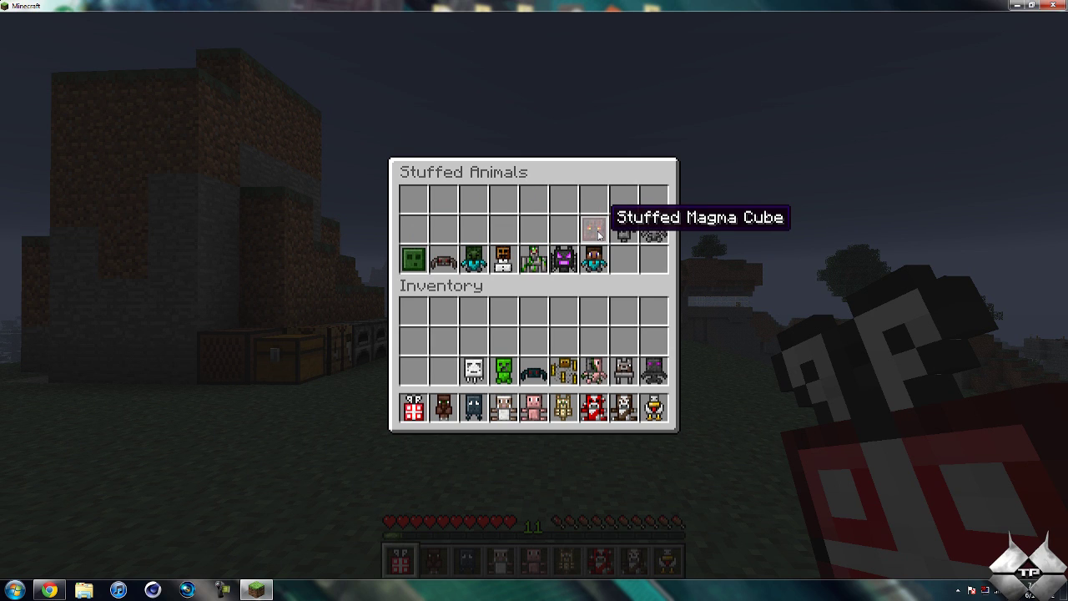
{"action": "left_click", "coordinate": [598, 235], "text": "shift"}
{"action": "left_click", "coordinate": [625, 234], "text": "shift"}
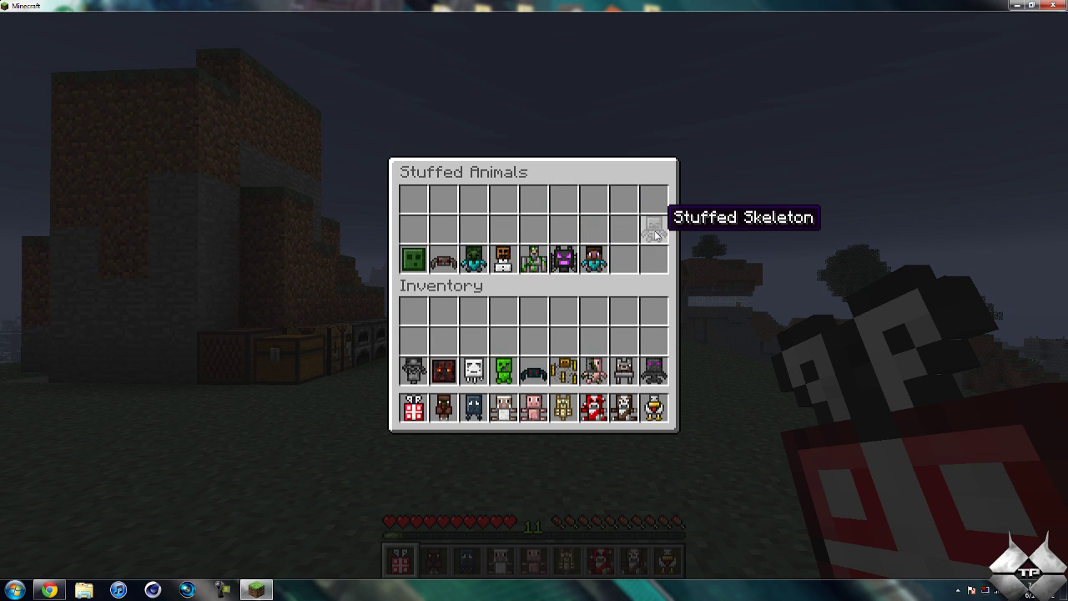
{"action": "left_click", "coordinate": [655, 234], "text": "shift"}
Empty the bag's last row, from the stuffed slime through the Stuffed Steve, into the inventory and close the bag.
{"action": "left_click", "coordinate": [414, 259], "text": "shift"}
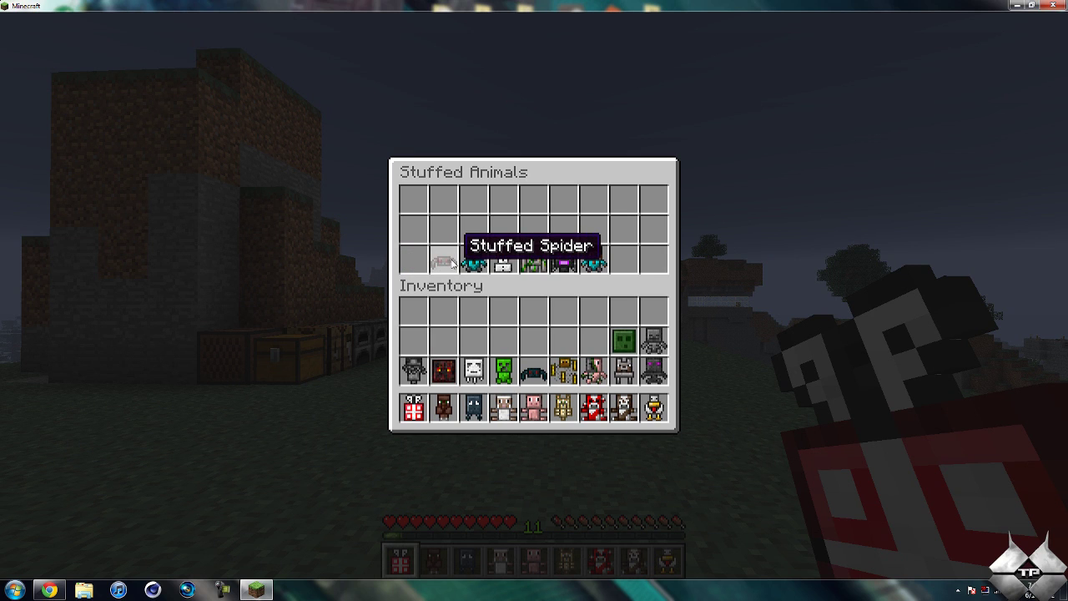
{"action": "left_click", "coordinate": [446, 261], "text": "shift"}
{"action": "left_click", "coordinate": [474, 259], "text": "shift"}
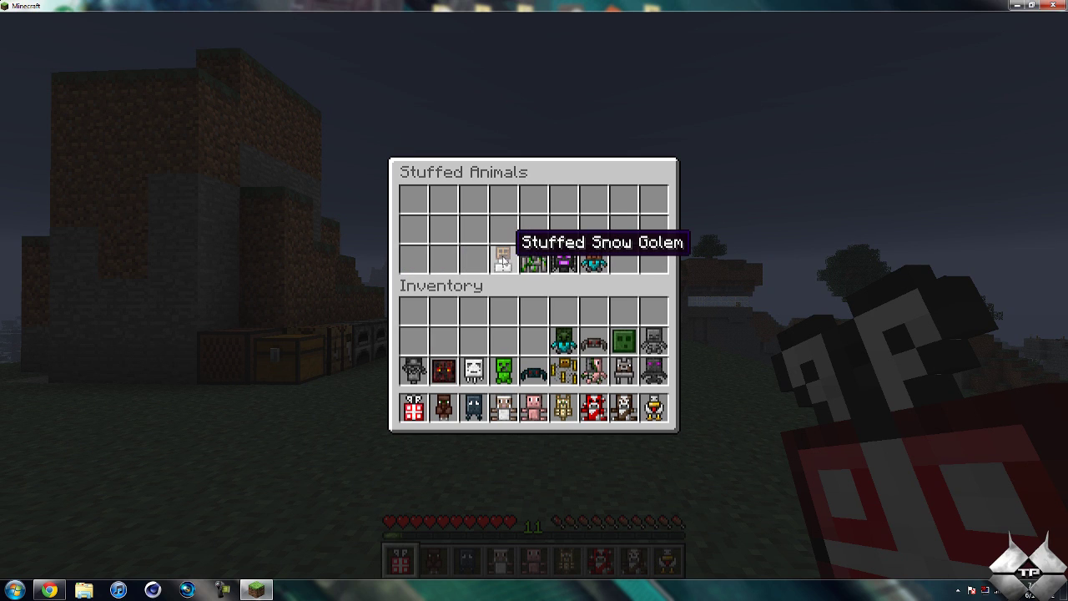
{"action": "left_click", "coordinate": [503, 262], "text": "shift"}
{"action": "left_click", "coordinate": [539, 259], "text": "shift"}
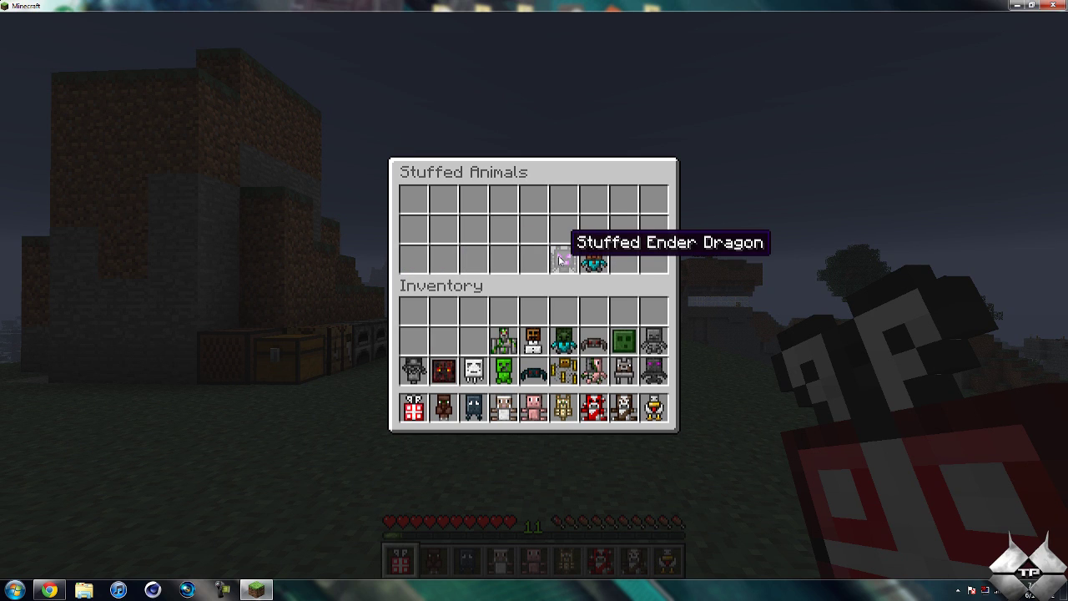
{"action": "left_click", "coordinate": [559, 259], "text": "shift"}
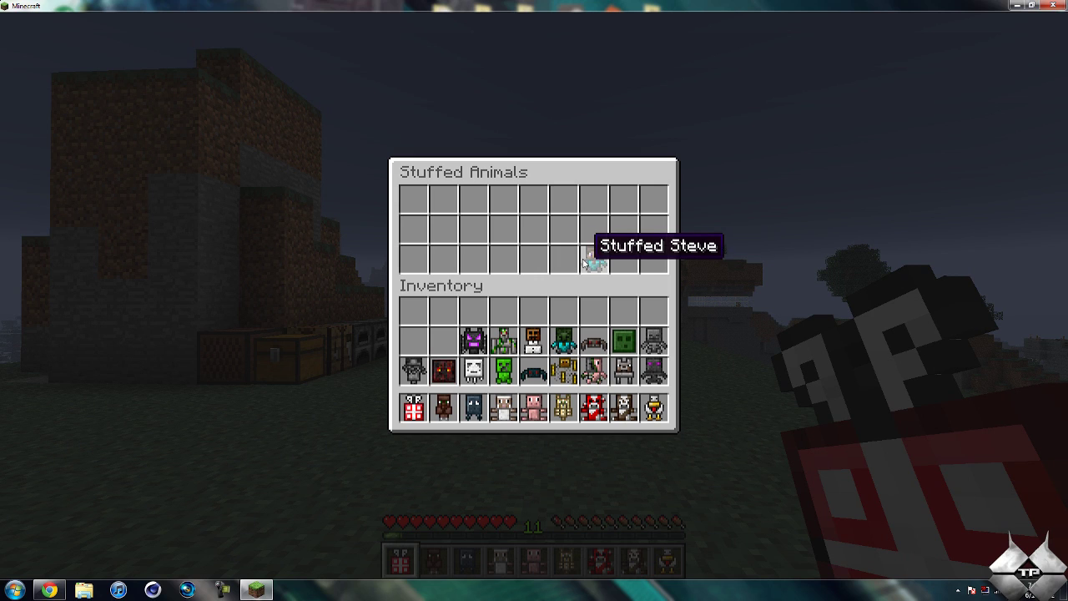
{"action": "left_click", "coordinate": [586, 260], "text": "shift"}
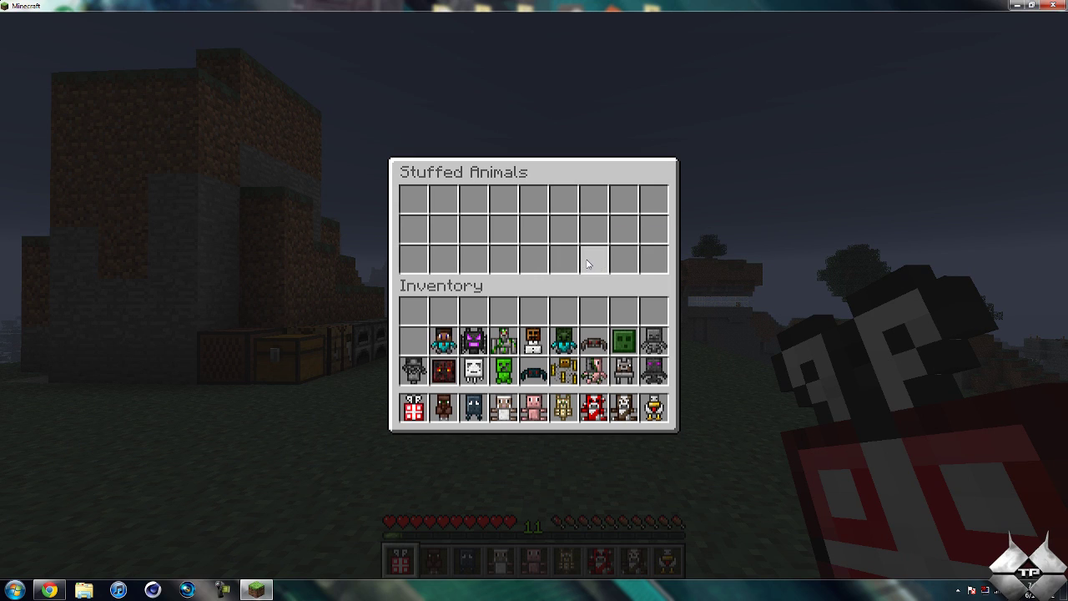
{"action": "key", "text": "e"}
Place the stuffed villager, squid and sheep side by side on the grass near the furnaces.
{"action": "scroll", "coordinate": [534, 296], "scroll_direction": "down", "scroll_amount": 1}
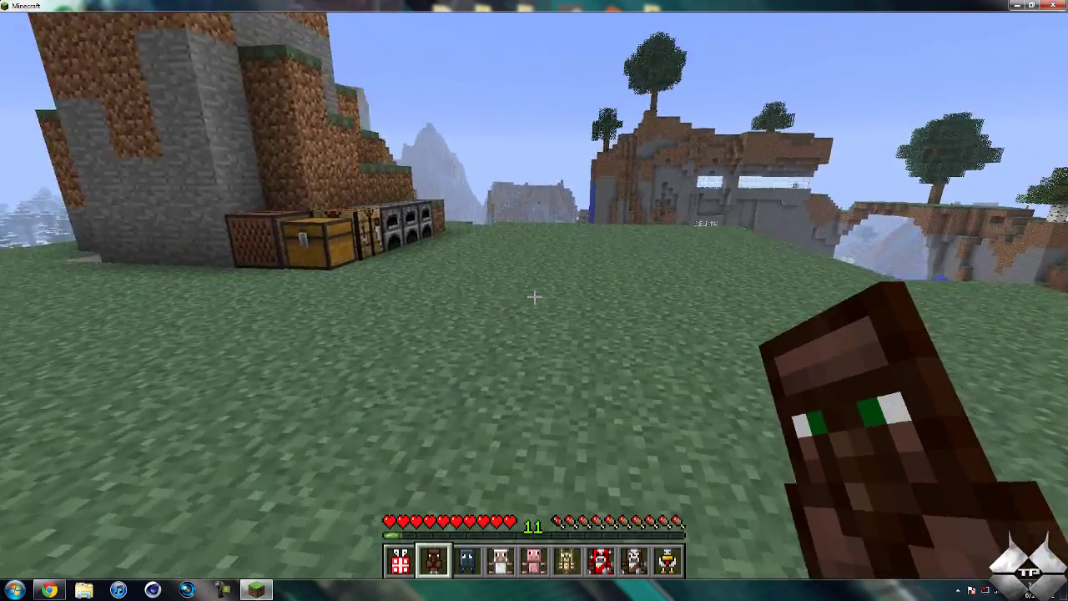
{"action": "key", "text": "w"}
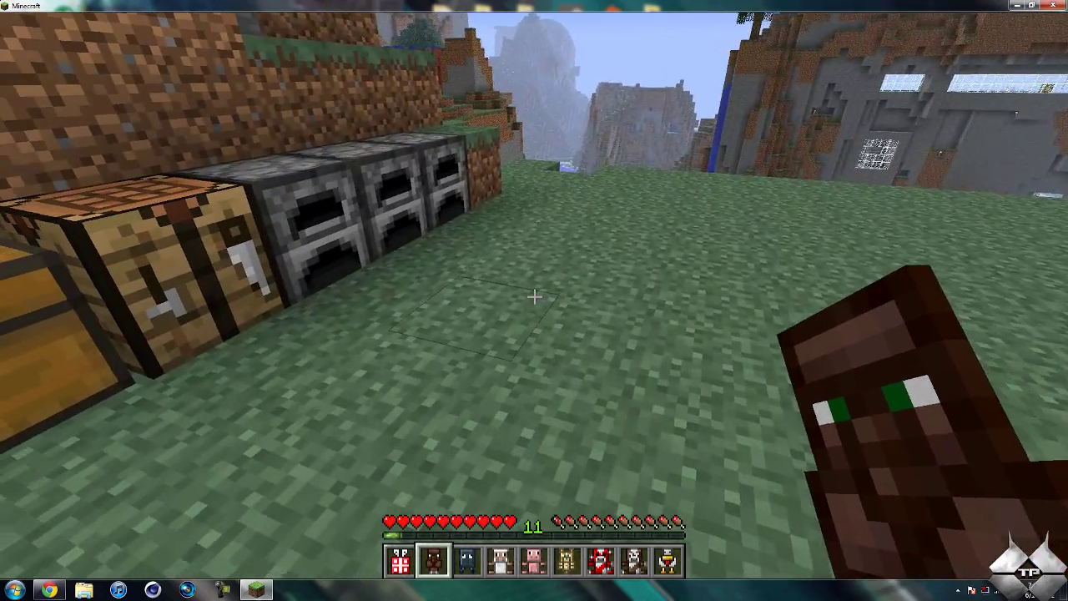
{"action": "right_click", "coordinate": [535, 296]}
{"action": "scroll", "coordinate": [534, 296], "scroll_direction": "down", "scroll_amount": 1}
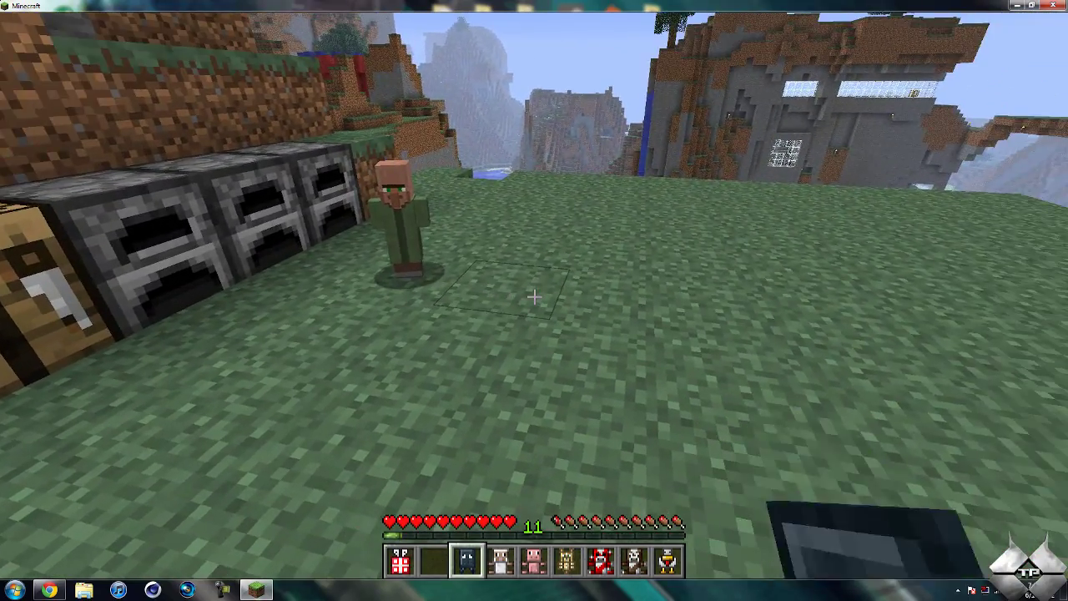
{"action": "right_click", "coordinate": [534, 296]}
{"action": "scroll", "coordinate": [535, 297], "scroll_direction": "down", "scroll_amount": 1}
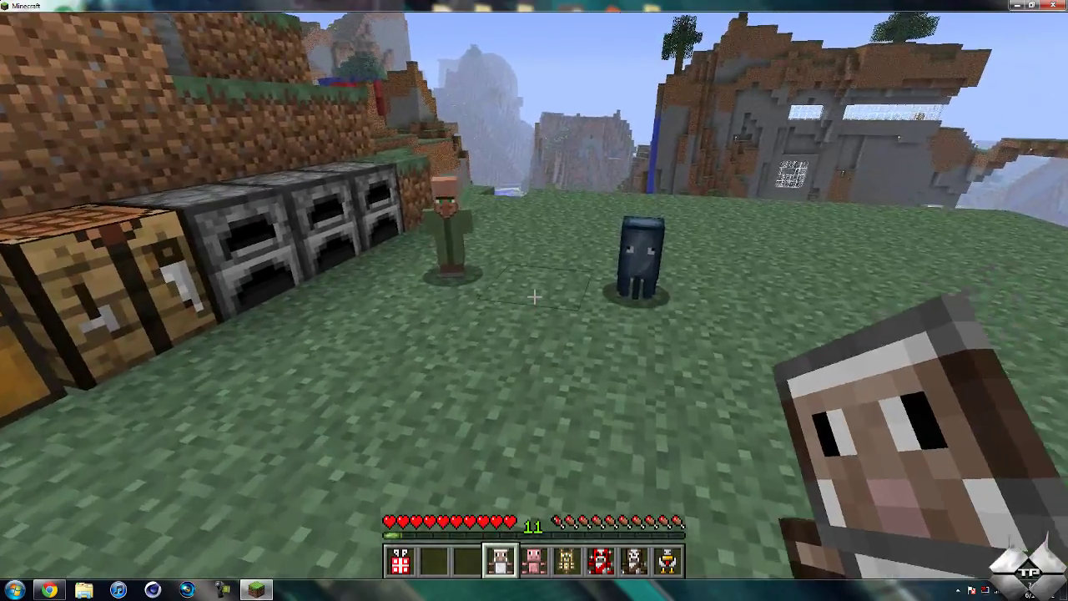
{"action": "right_click", "coordinate": [534, 296]}
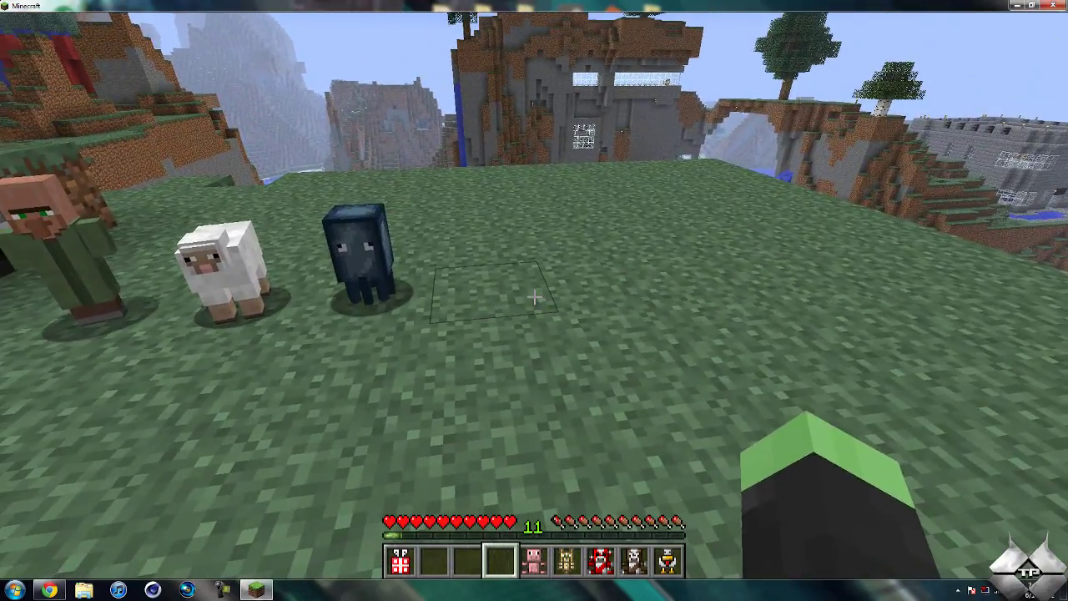
Place the stuffed cave spider, creeper and ghast on the grass, continuing the row after the blaze.
{"action": "scroll", "coordinate": [535, 296], "scroll_direction": "down", "scroll_amount": 1}
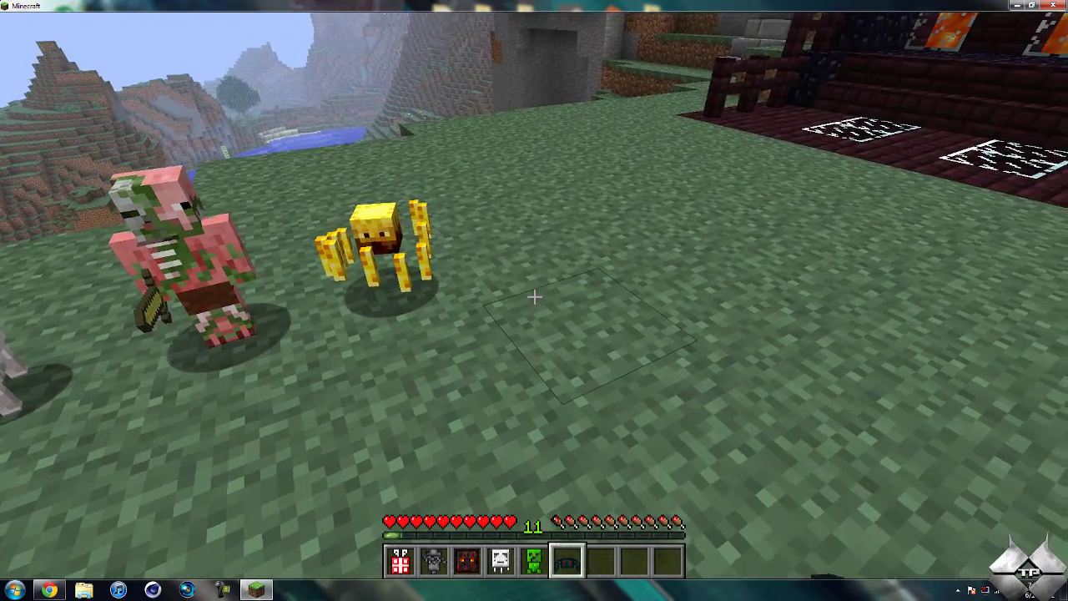
{"action": "right_click", "coordinate": [534, 297]}
{"action": "key", "text": "e"}
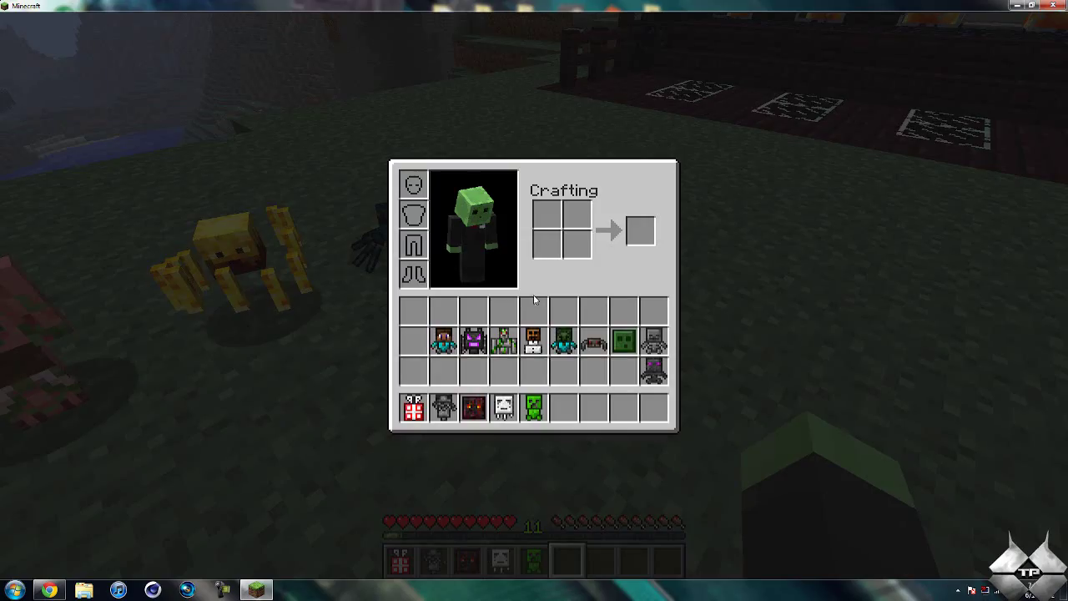
{"action": "key", "text": "e"}
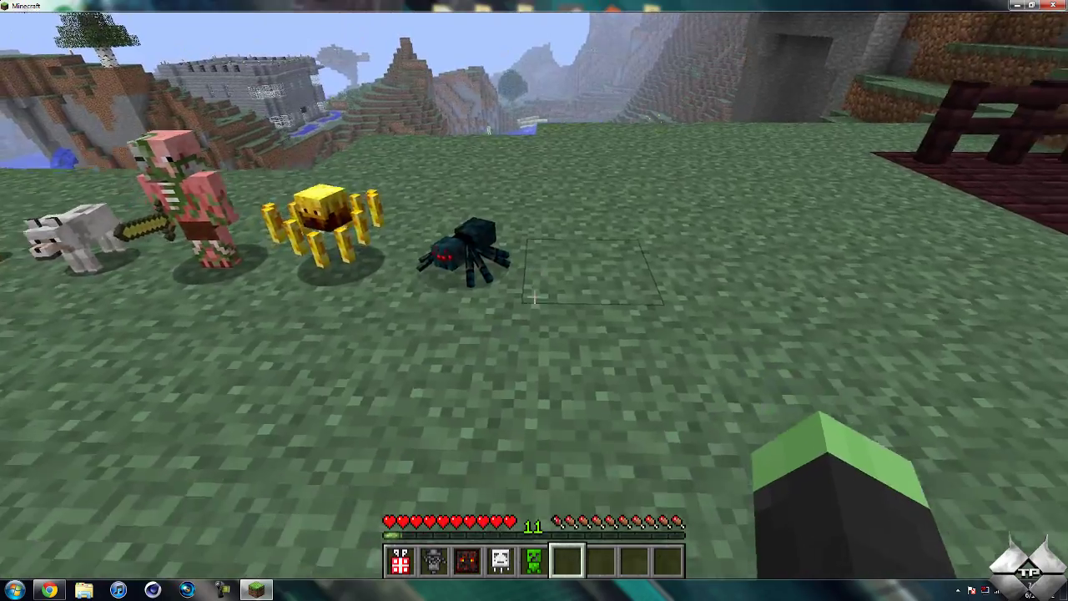
{"action": "scroll", "coordinate": [535, 297], "scroll_direction": "up", "scroll_amount": 1}
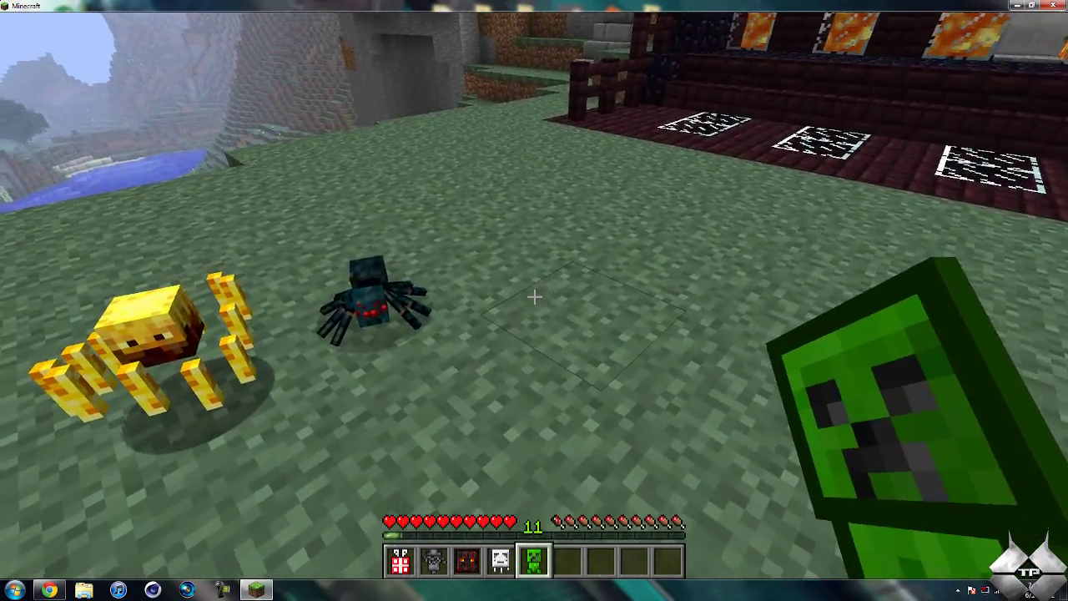
{"action": "right_click", "coordinate": [534, 297]}
{"action": "scroll", "coordinate": [534, 297], "scroll_direction": "up", "scroll_amount": 1}
{"action": "right_click", "coordinate": [534, 296]}
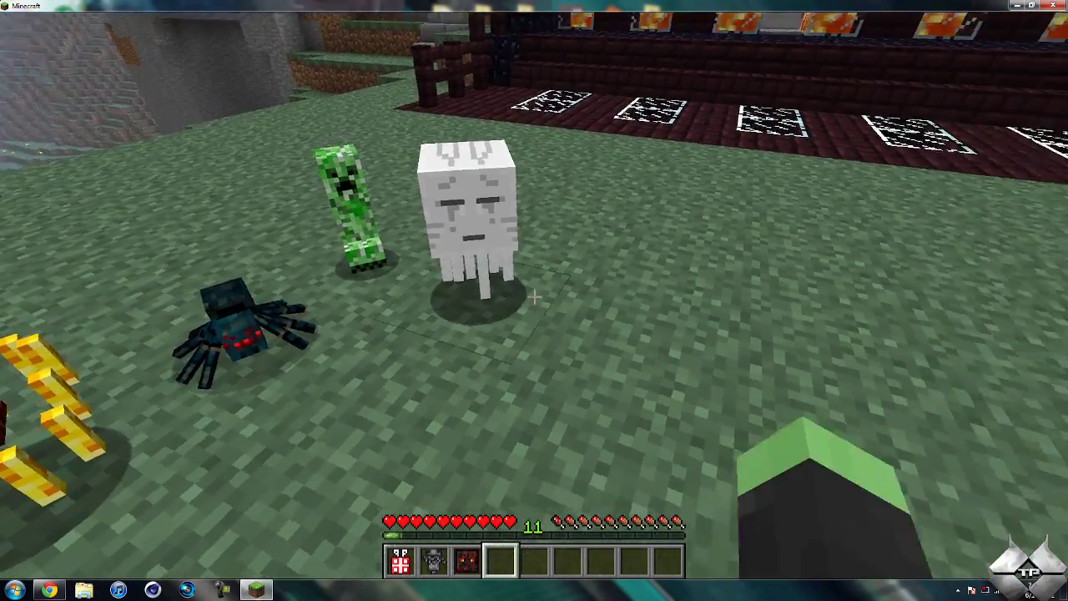
Place the stuffed magma cube and the remaining gray toy from the hotbar beside the ghast, and open the inventory.
{"action": "scroll", "coordinate": [534, 297], "scroll_direction": "up", "scroll_amount": 1}
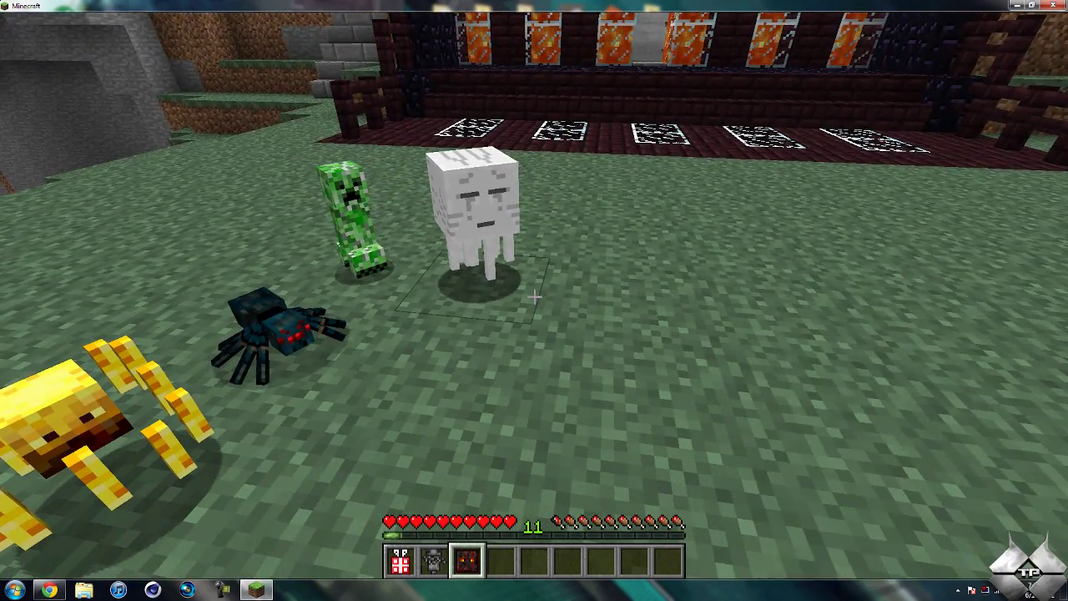
{"action": "right_click", "coordinate": [534, 297]}
{"action": "scroll", "coordinate": [534, 296], "scroll_direction": "up", "scroll_amount": 1}
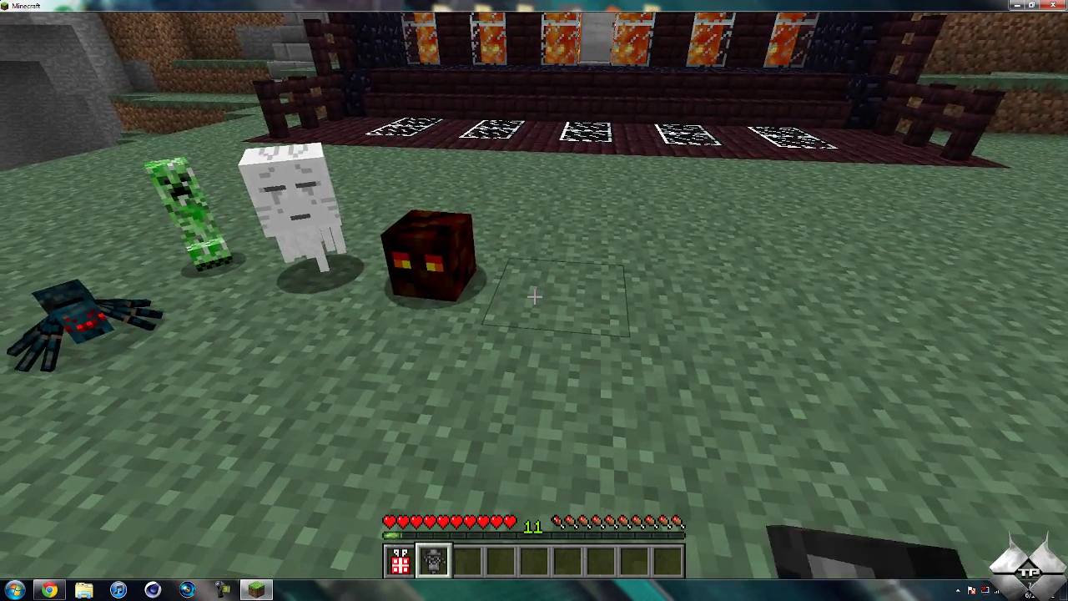
{"action": "right_click", "coordinate": [534, 296]}
{"action": "key", "text": "e"}
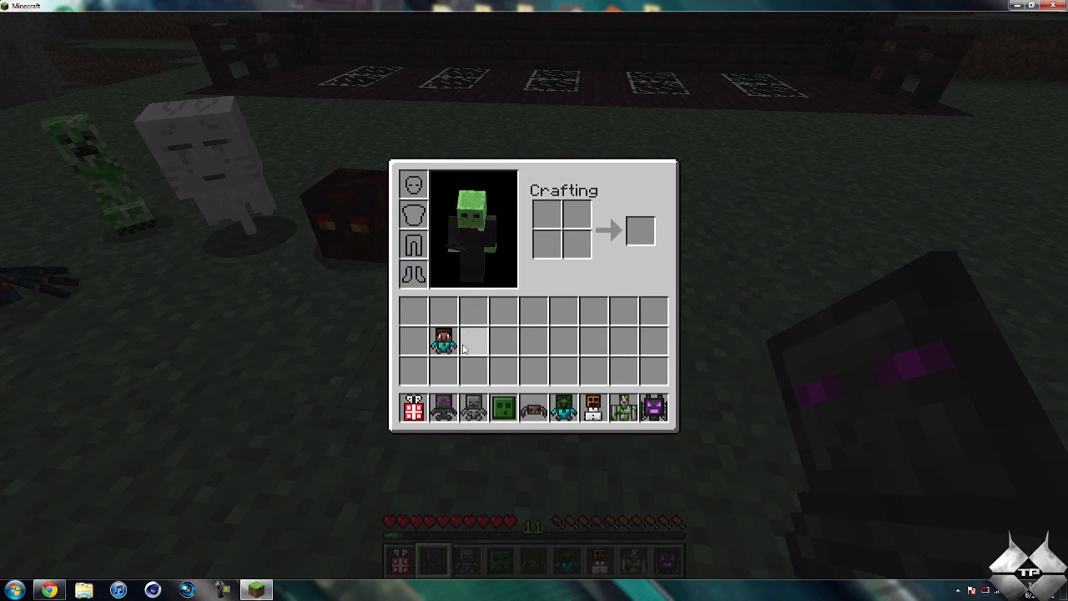
Close the inventory and place the stuffed enderman and skeleton on the grass, continuing the row after the silverfish.
{"action": "key", "text": "e"}
{"action": "scroll", "coordinate": [534, 301], "scroll_direction": "down", "scroll_amount": 1}
{"action": "scroll", "coordinate": [534, 300], "scroll_direction": "up", "scroll_amount": 1}
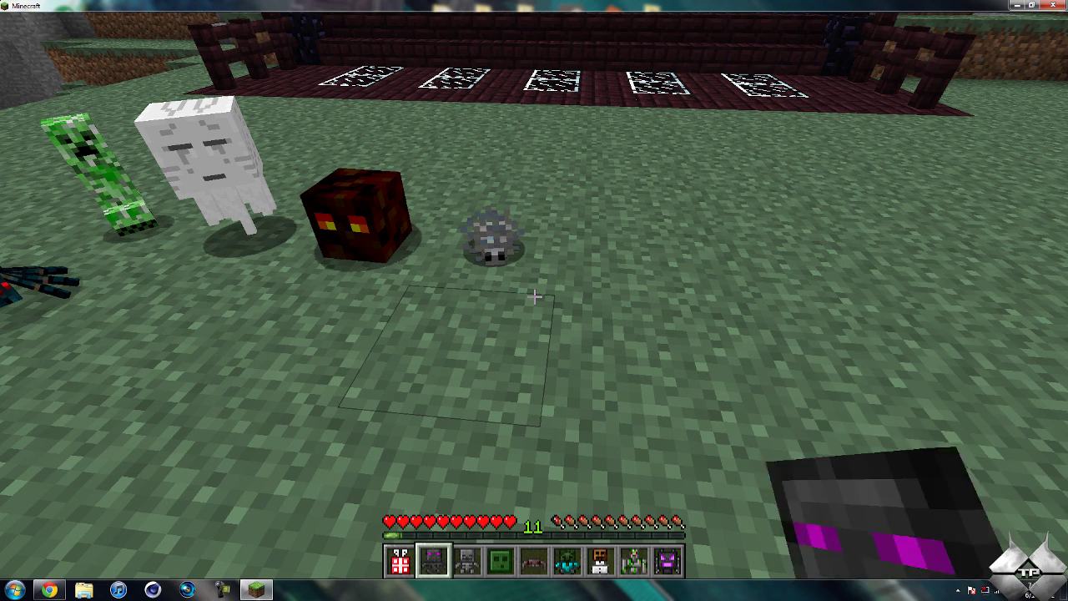
{"action": "key", "text": "w"}
{"action": "right_click", "coordinate": [534, 297]}
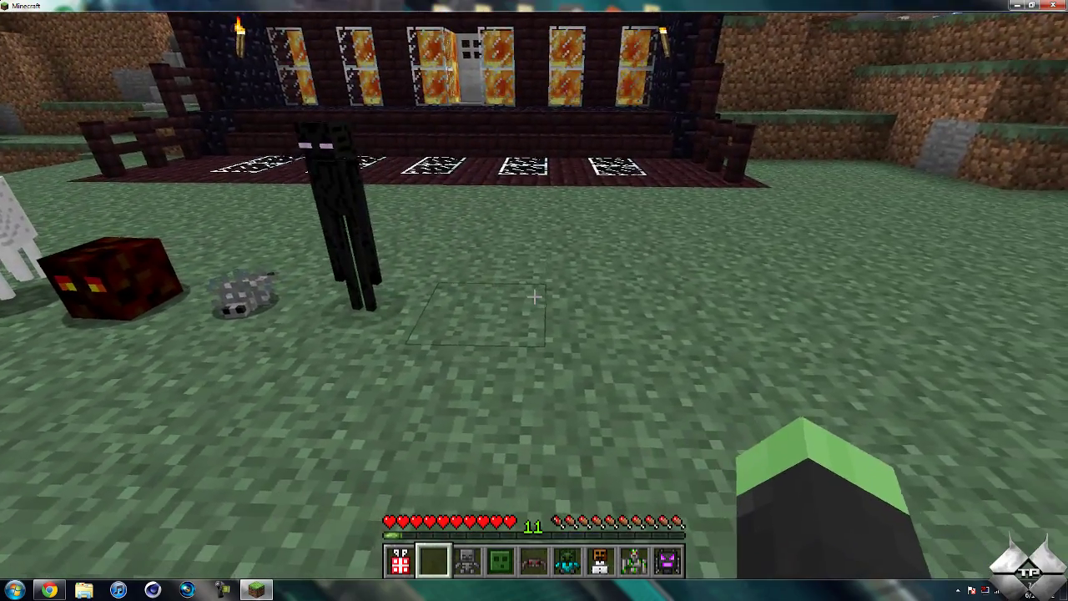
{"action": "scroll", "coordinate": [534, 297], "scroll_direction": "down", "scroll_amount": 1}
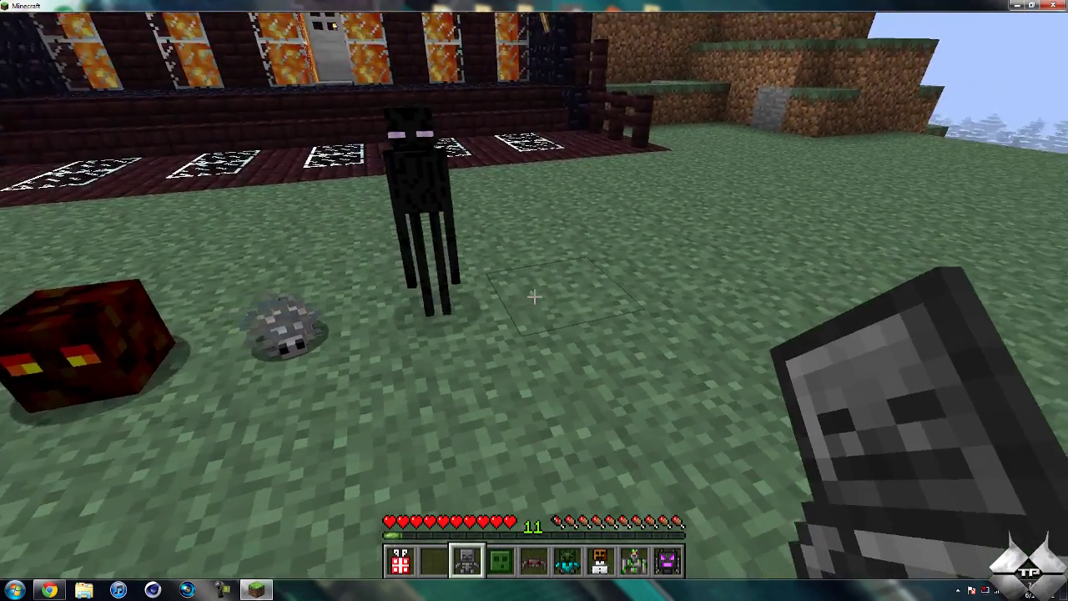
{"action": "right_click", "coordinate": [535, 297]}
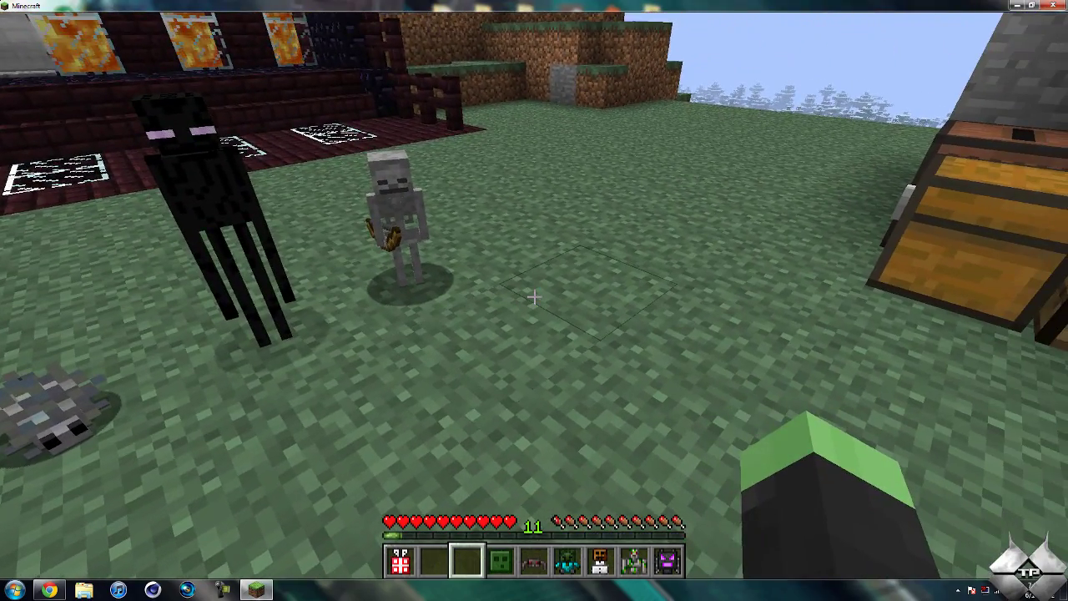
Place the stuffed slime, spider and zombie on the grass, continuing the row from the skeleton toward the chests.
{"action": "scroll", "coordinate": [534, 297], "scroll_direction": "down", "scroll_amount": 2}
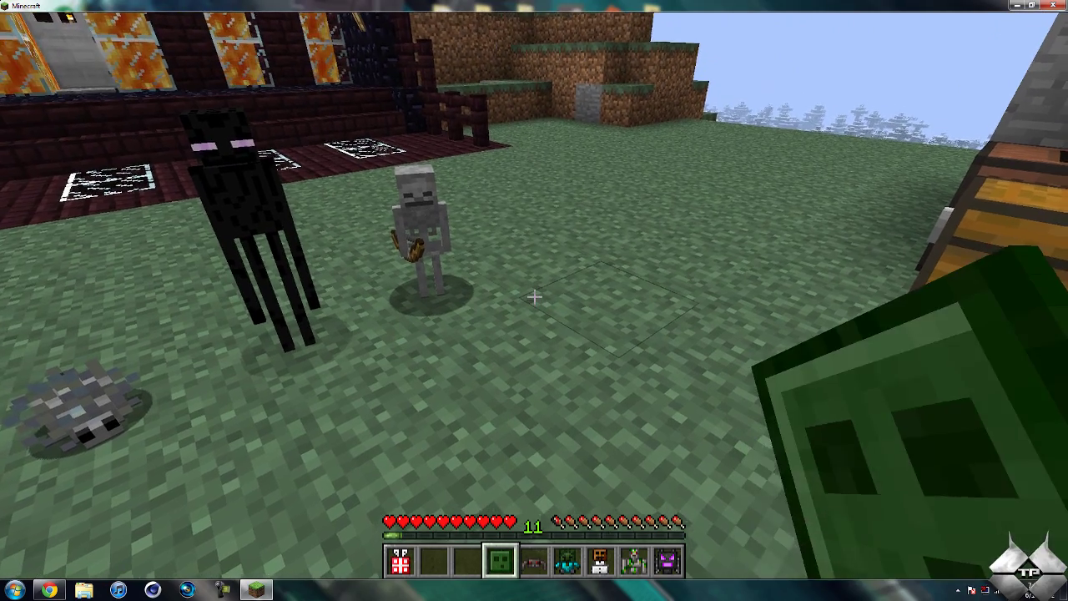
{"action": "right_click", "coordinate": [534, 297]}
{"action": "scroll", "coordinate": [535, 297], "scroll_direction": "down", "scroll_amount": 1}
{"action": "right_click", "coordinate": [534, 297]}
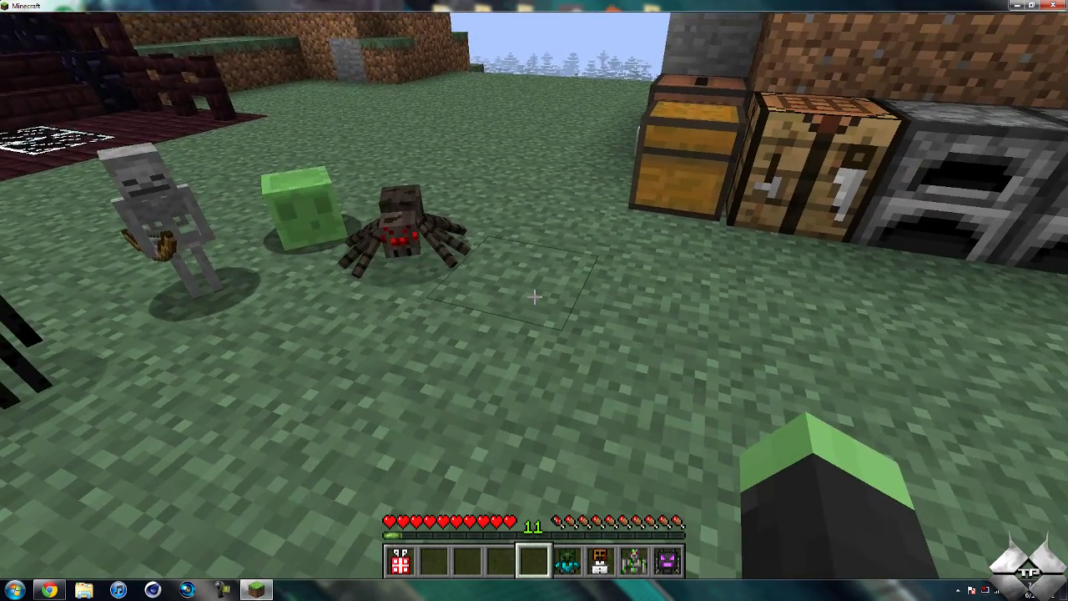
{"action": "scroll", "coordinate": [534, 297], "scroll_direction": "down", "scroll_amount": 1}
{"action": "right_click", "coordinate": [535, 297]}
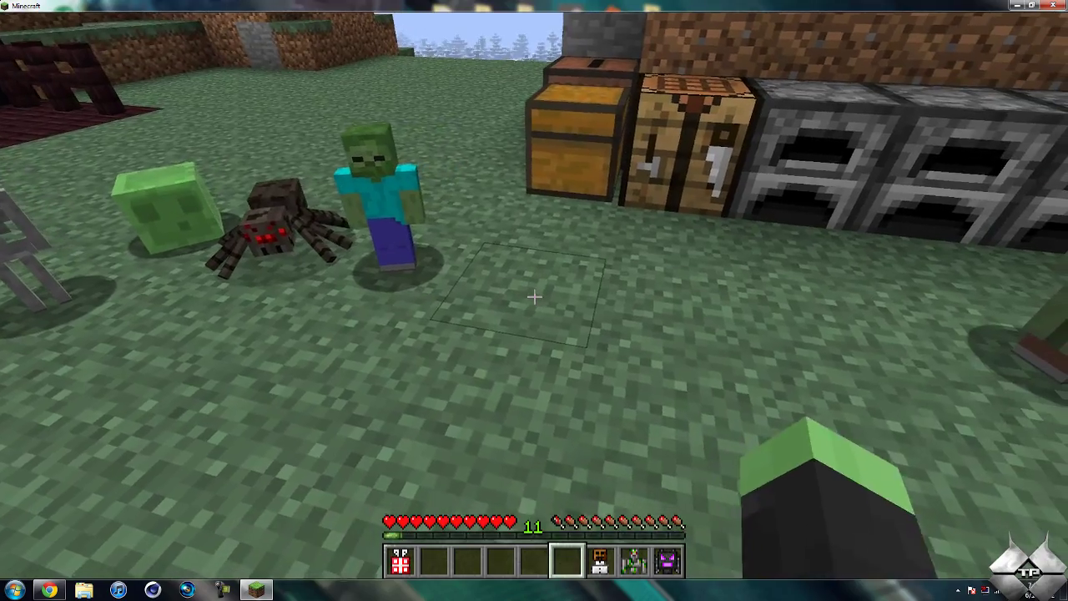
Place the stuffed snow golem and iron golem beside the zombie, and the ender dragon in the middle of the circle.
{"action": "scroll", "coordinate": [534, 296], "scroll_direction": "down", "scroll_amount": 1}
{"action": "right_click", "coordinate": [534, 296]}
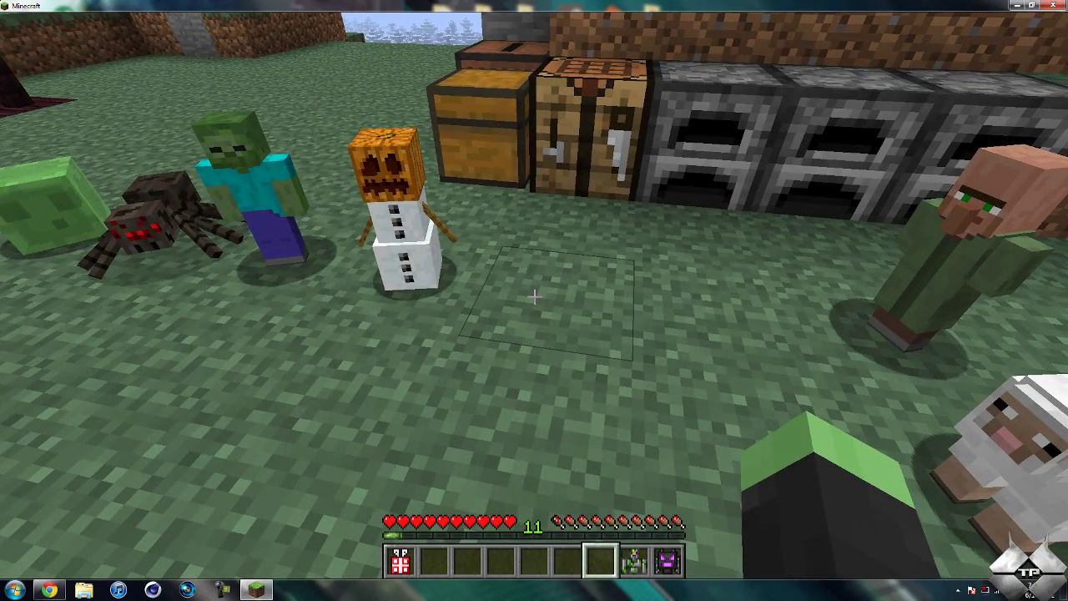
{"action": "right_click", "coordinate": [535, 296]}
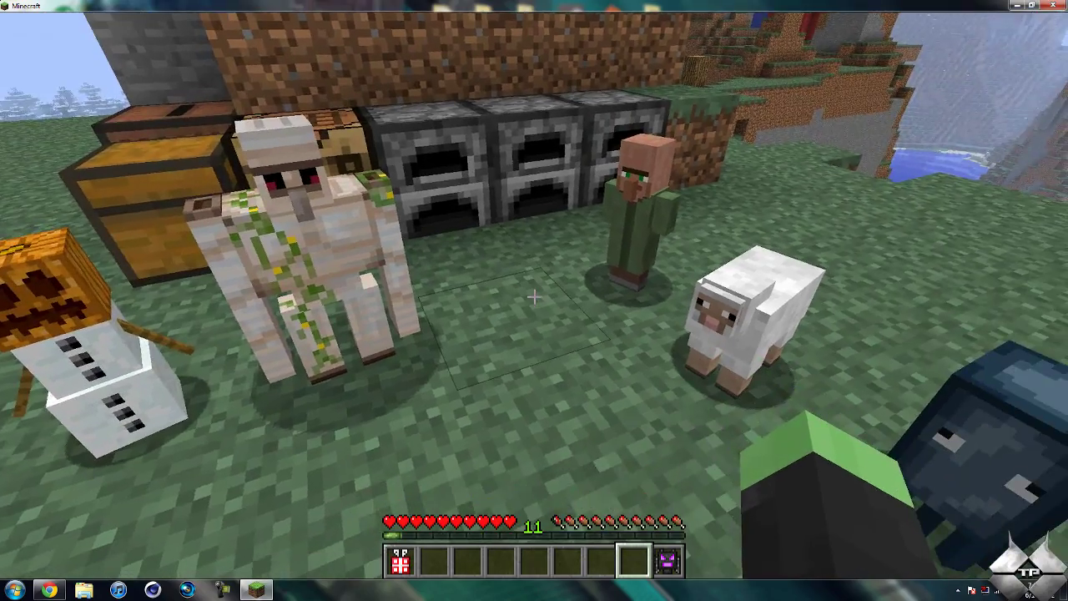
{"action": "scroll", "coordinate": [534, 296], "scroll_direction": "down", "scroll_amount": 1}
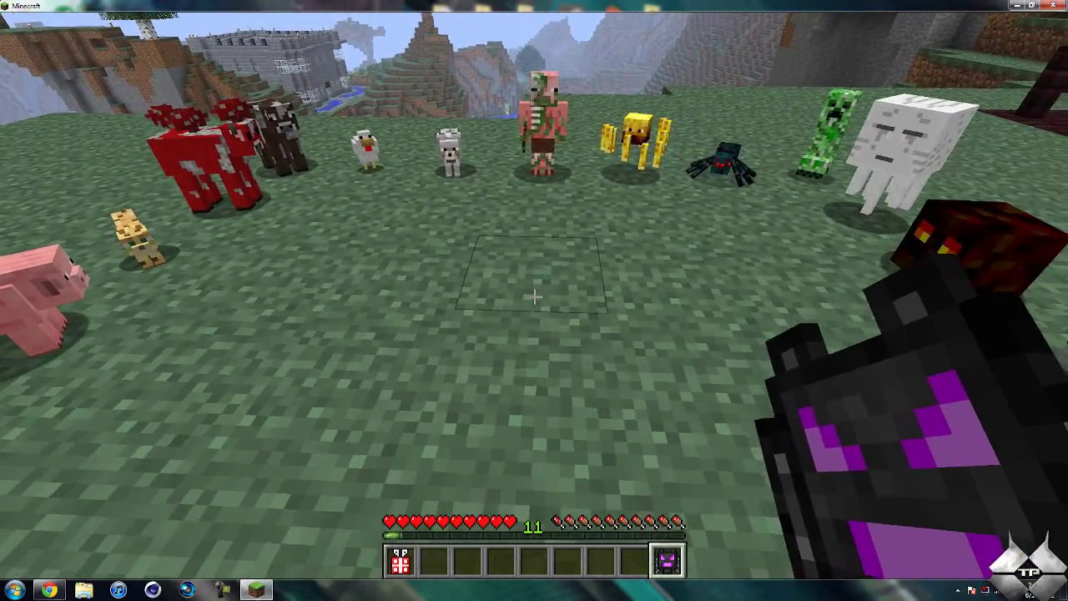
{"action": "right_click", "coordinate": [534, 296]}
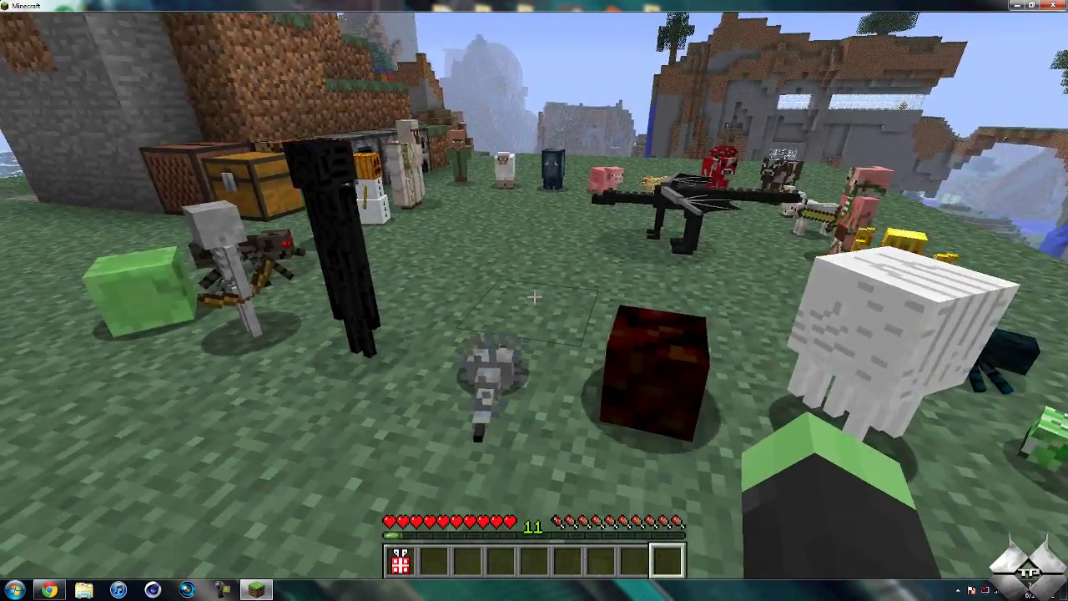
Move the stuffed Steve from the inventory into the second hotbar slot and place him on the grass inside the circle.
{"action": "key", "text": "e"}
{"action": "left_click", "coordinate": [444, 341]}
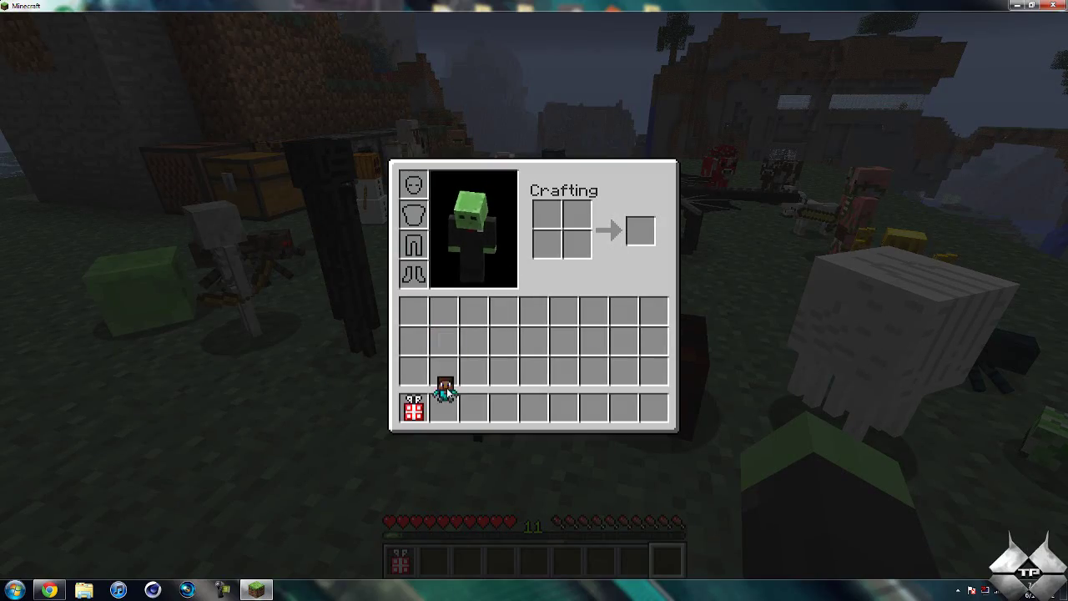
{"action": "key", "text": "e"}
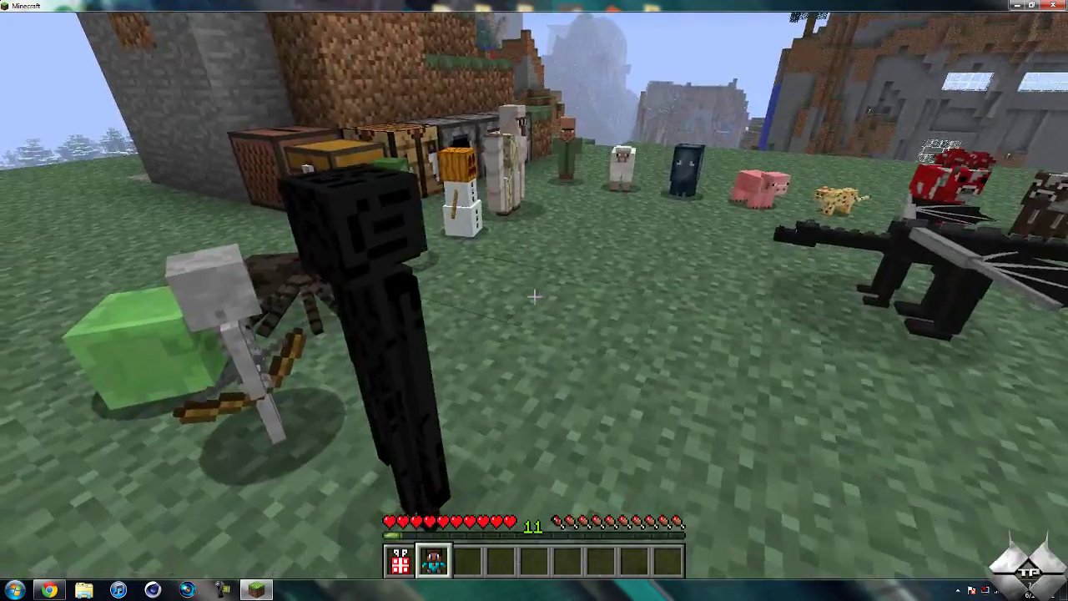
{"action": "key", "text": "2"}
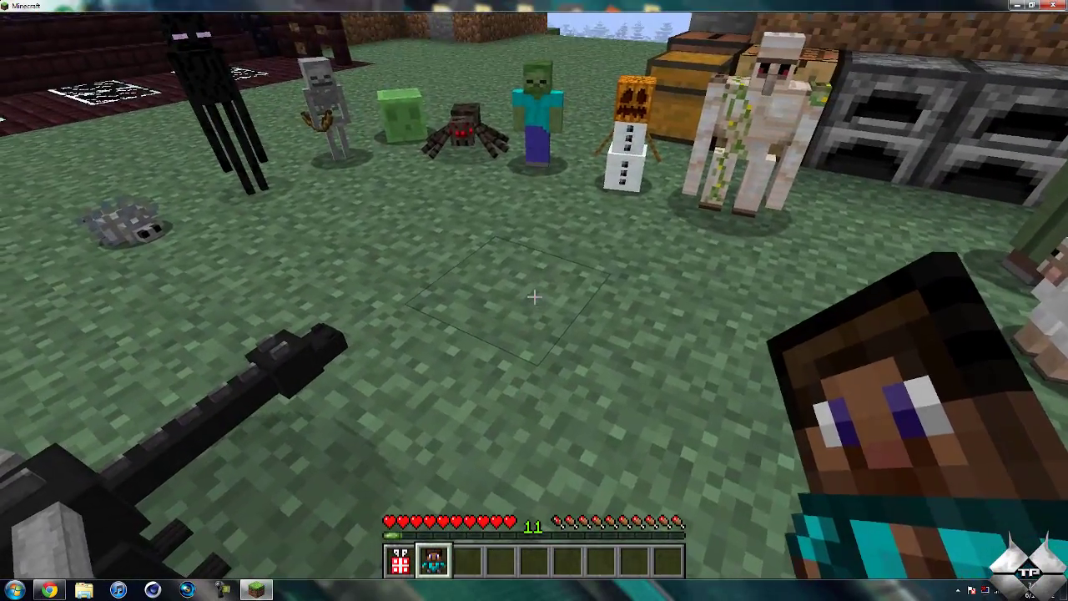
{"action": "right_click", "coordinate": [534, 296]}
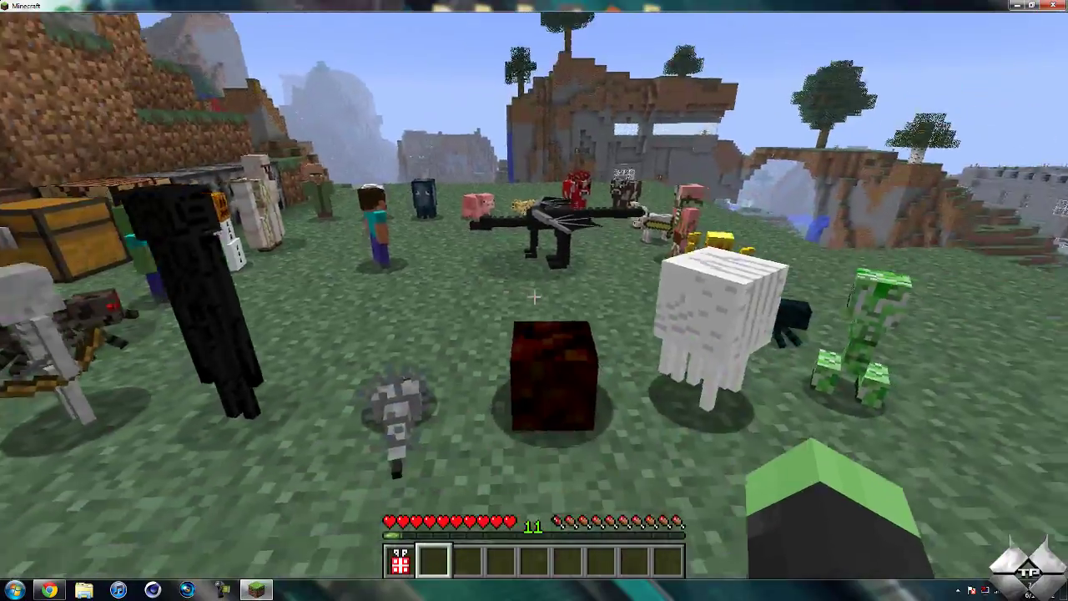
Walk around the placed toys, break the stuffed spider between the slime and the zombie, and pick it up.
{"action": "key", "text": "w"}
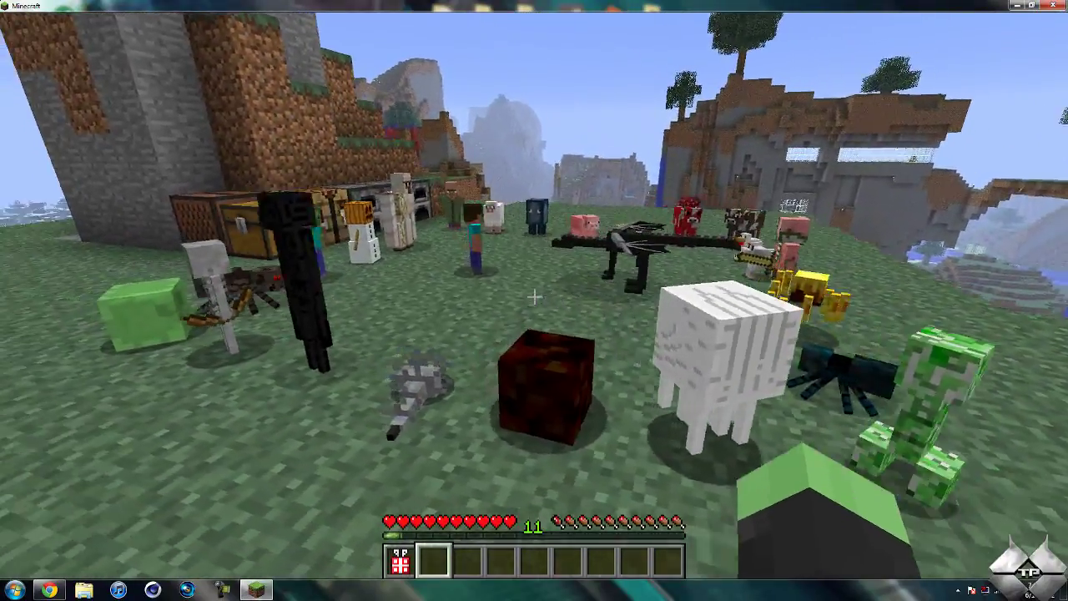
{"action": "key", "text": "w"}
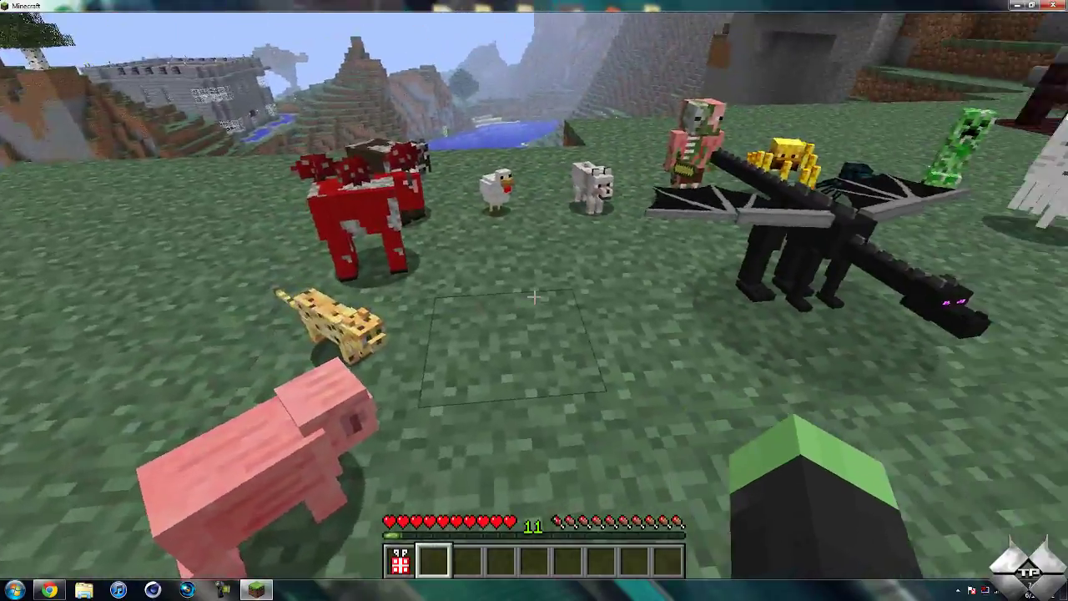
{"action": "key", "text": "w"}
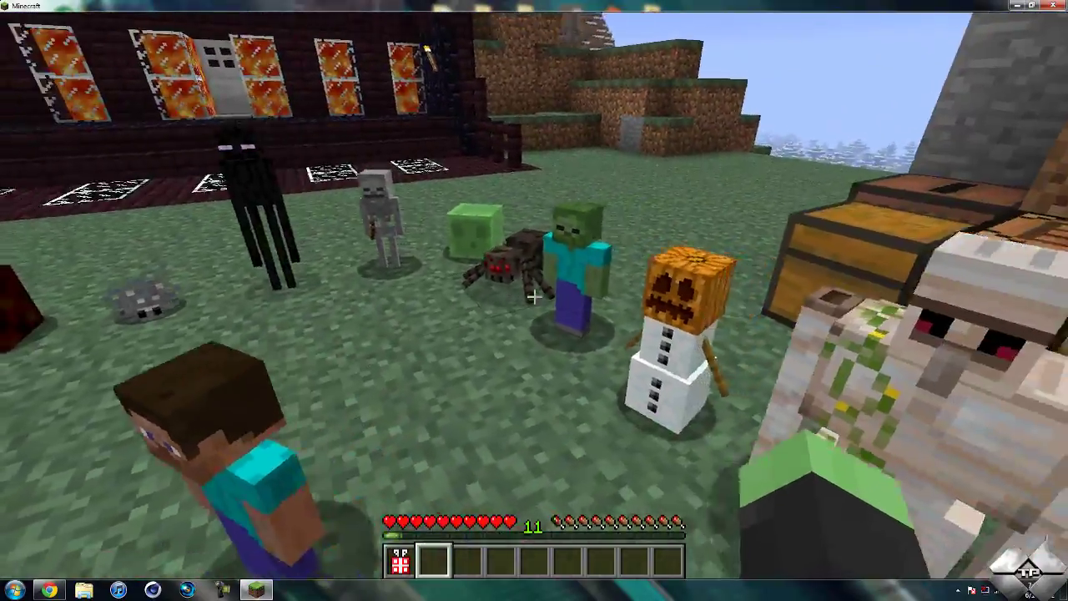
{"action": "key", "text": "w"}
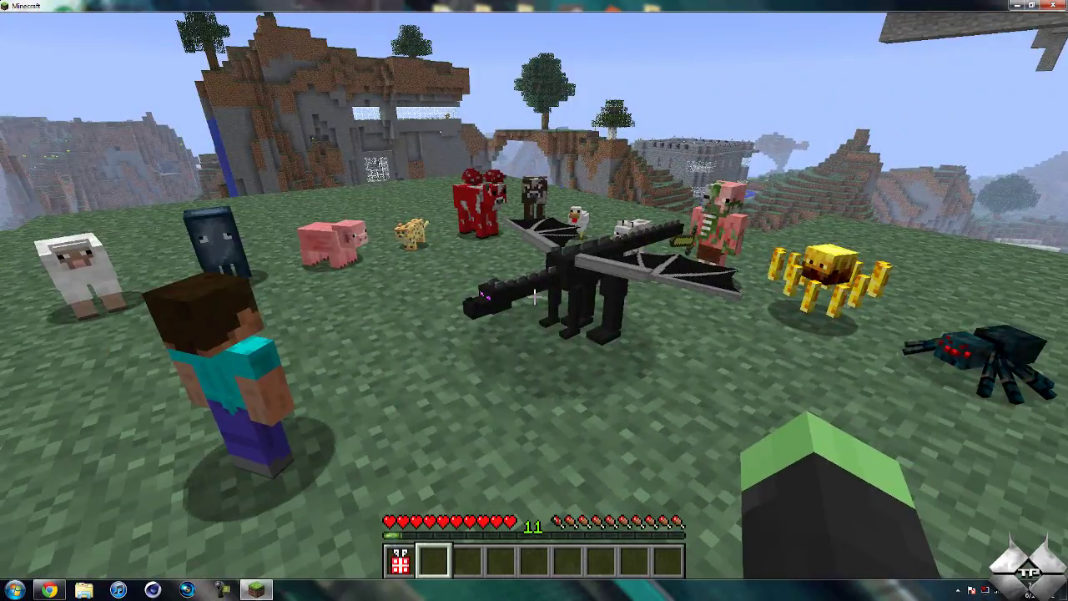
{"action": "key", "text": "w"}
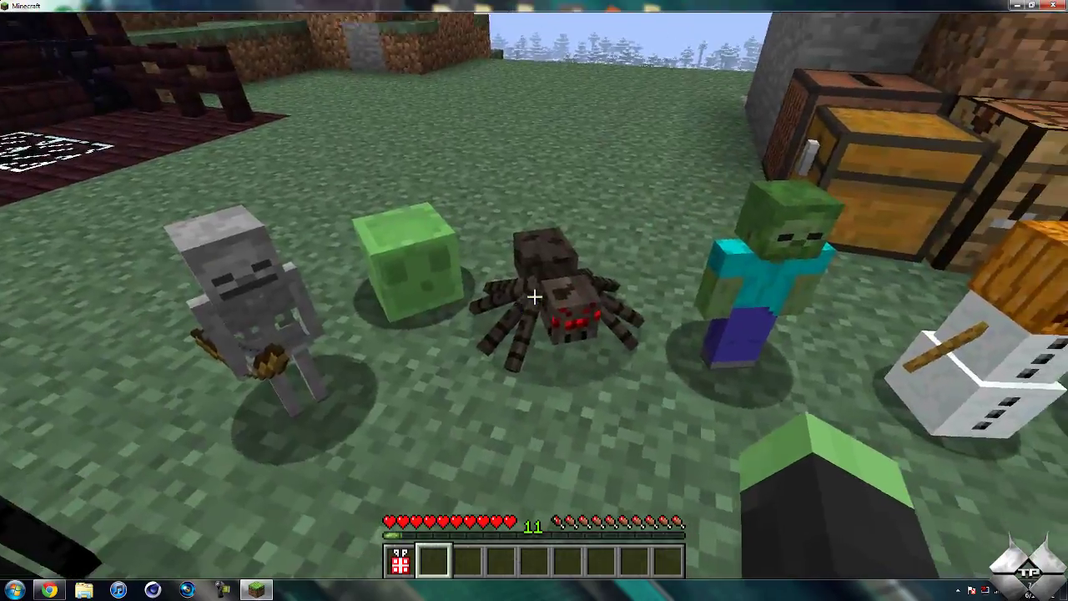
{"action": "left_click", "coordinate": [534, 297]}
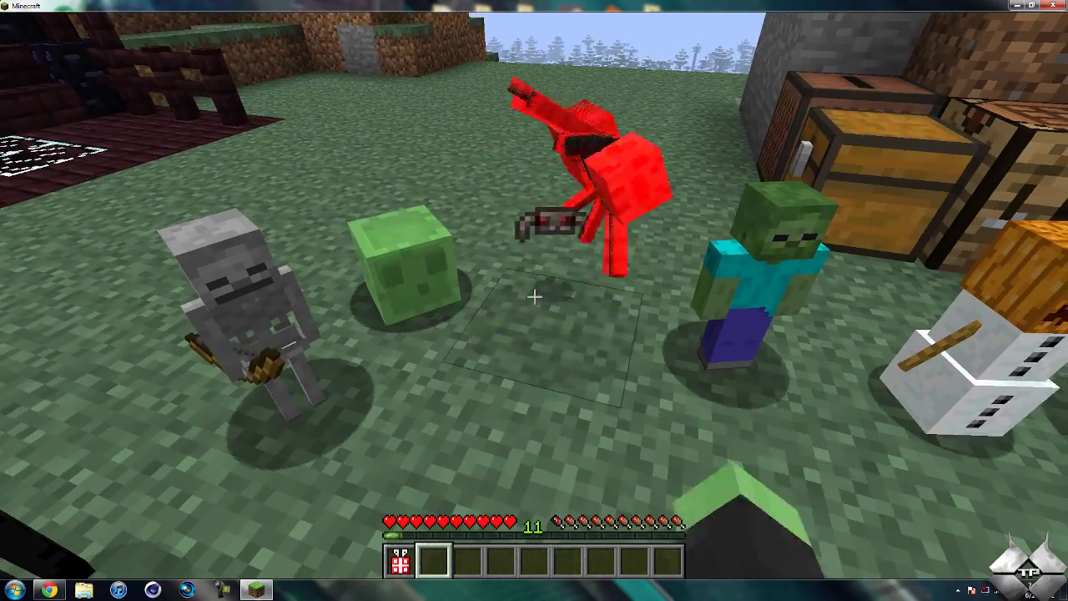
{"action": "key", "text": "w"}
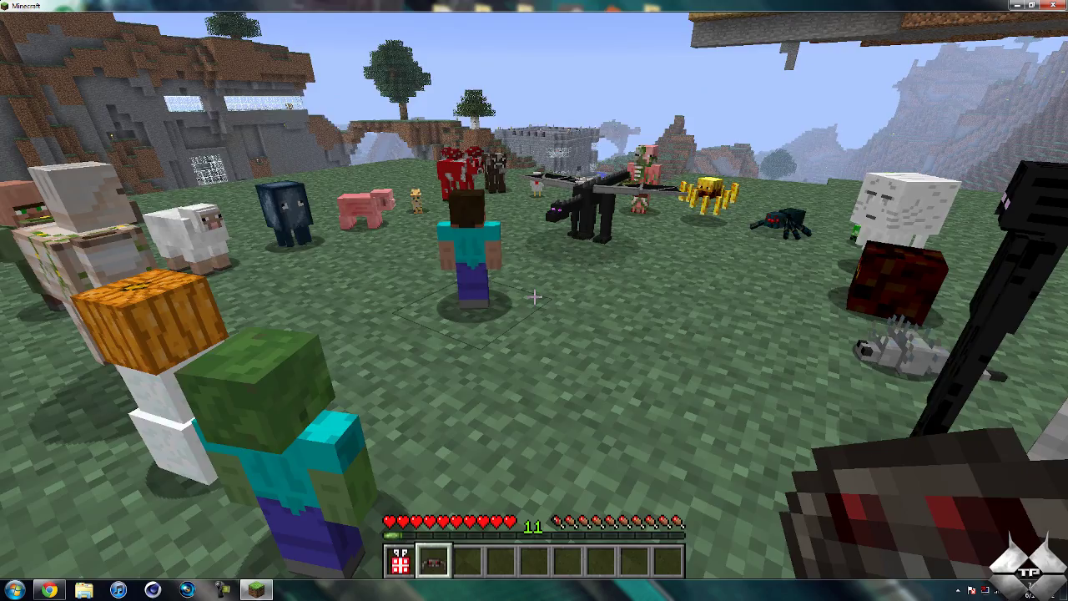
Save and leave the world to the title screen, and quit the game.
{"action": "key", "text": "Escape"}
{"action": "left_click", "coordinate": [534, 343]}
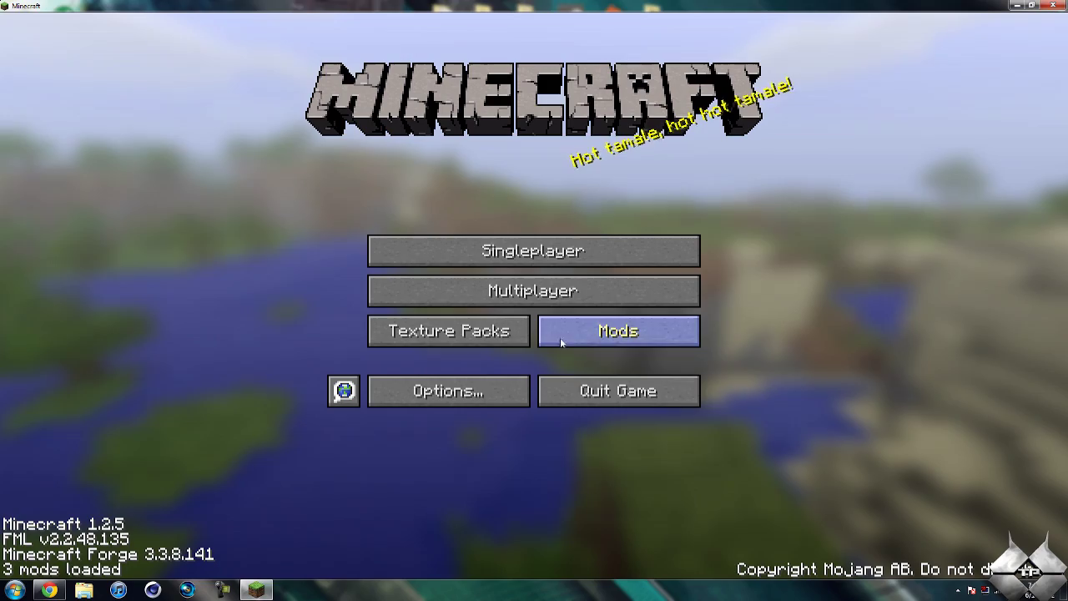
{"action": "left_click", "coordinate": [609, 384]}
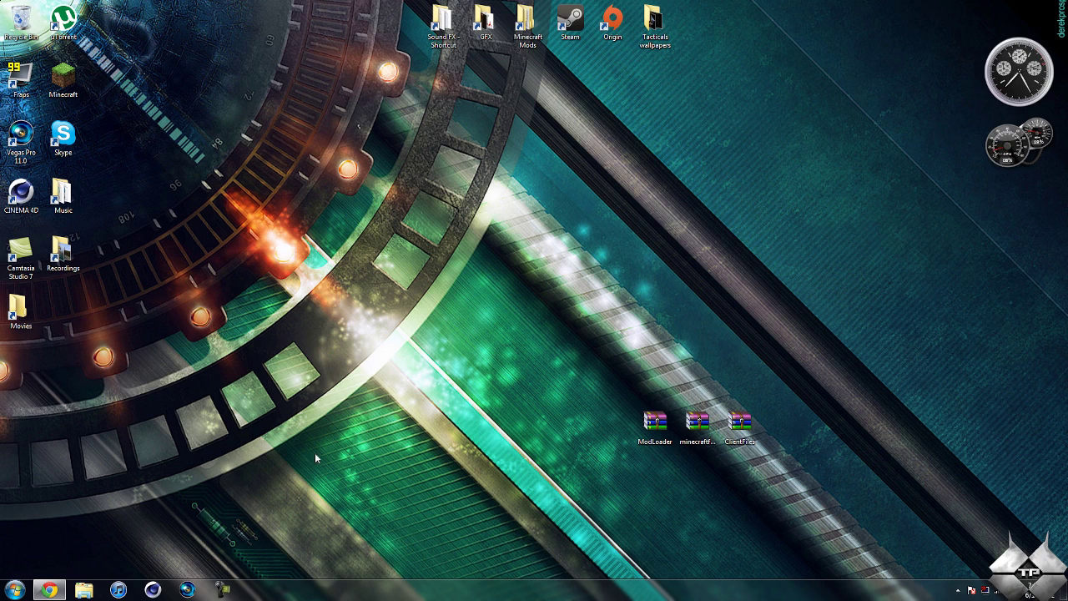
Switch to Chrome, view the Risugami's Mods and Forge pages, and return to the Stuffed Animals forum topic.
{"action": "left_click", "coordinate": [49, 590]}
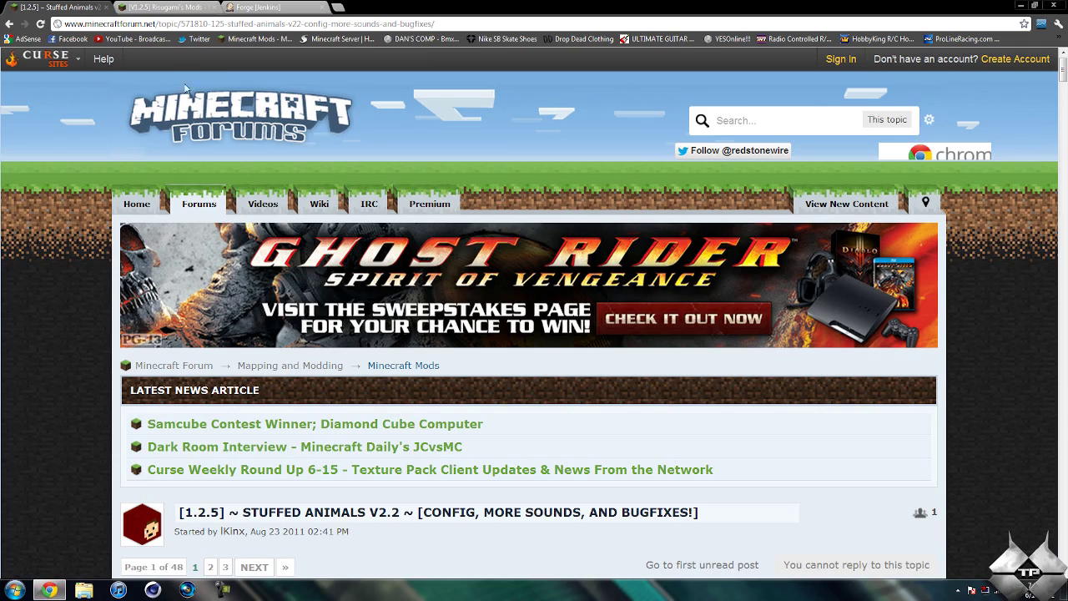
{"action": "left_click", "coordinate": [163, 7]}
{"action": "left_click", "coordinate": [256, 9]}
{"action": "left_click", "coordinate": [83, 14]}
Examine the topic's table of contents and its media pictures, from the item inventory to the Other Animals image.
{"action": "scroll", "coordinate": [571, 306], "scroll_direction": "down", "scroll_amount": 5}
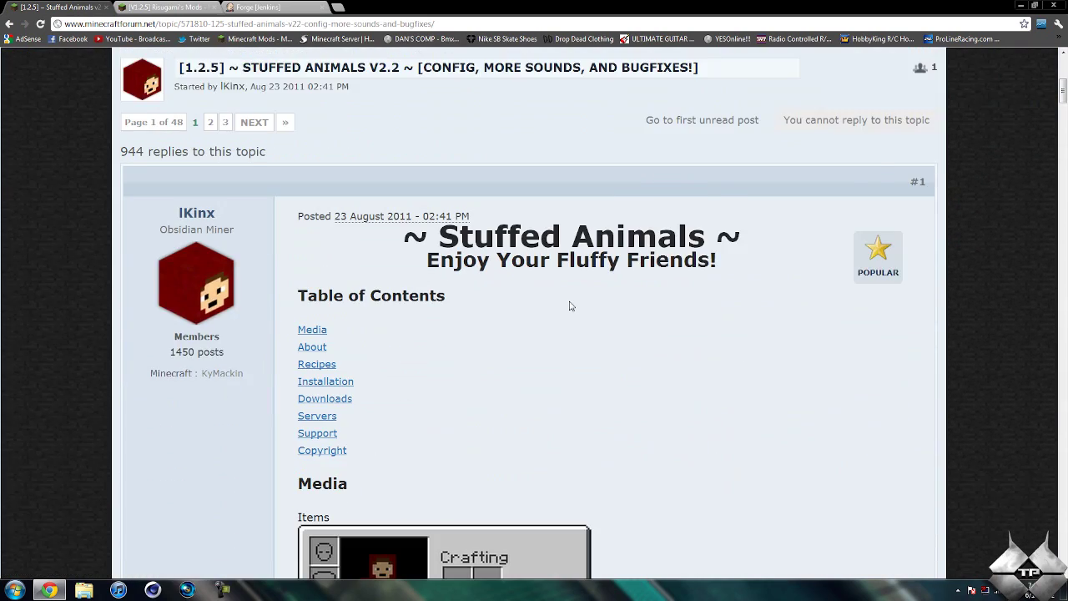
{"action": "scroll", "coordinate": [570, 307], "scroll_direction": "down", "scroll_amount": 1}
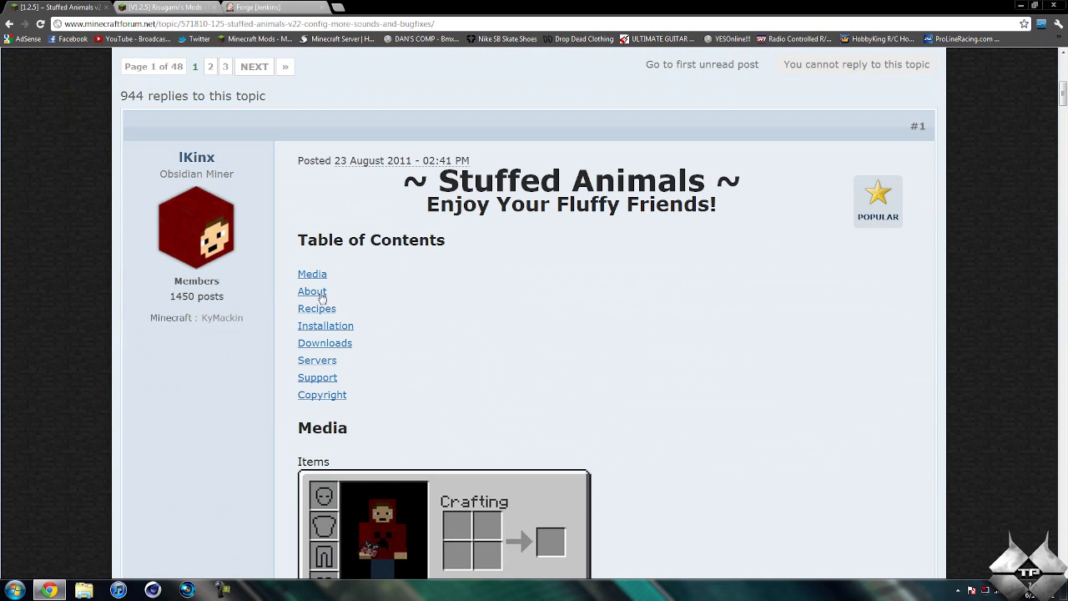
{"action": "scroll", "coordinate": [455, 344], "scroll_direction": "down", "scroll_amount": 5}
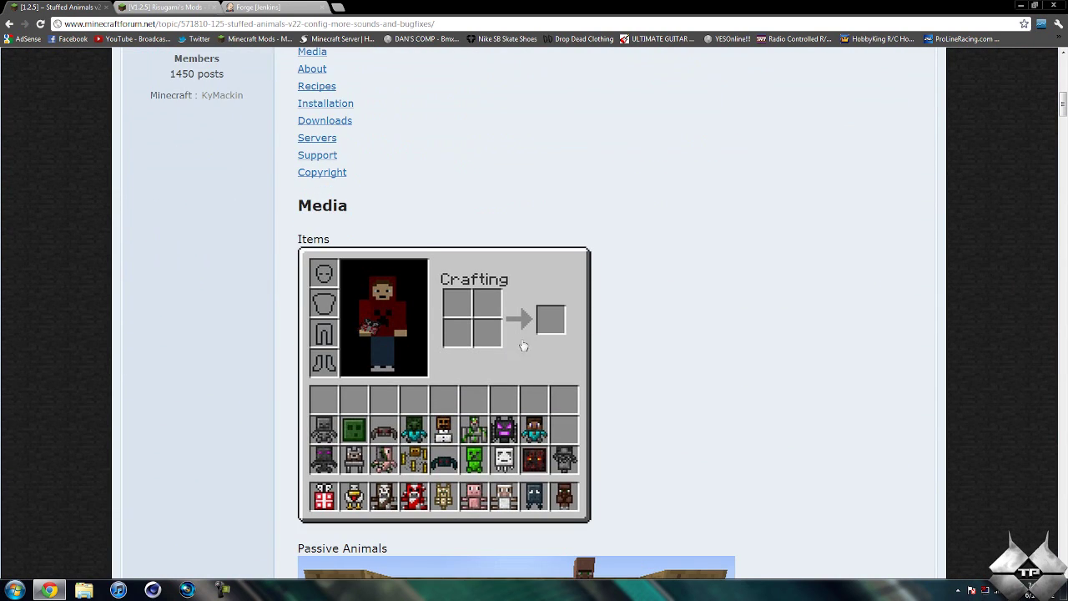
{"action": "scroll", "coordinate": [401, 260], "scroll_direction": "down", "scroll_amount": 6}
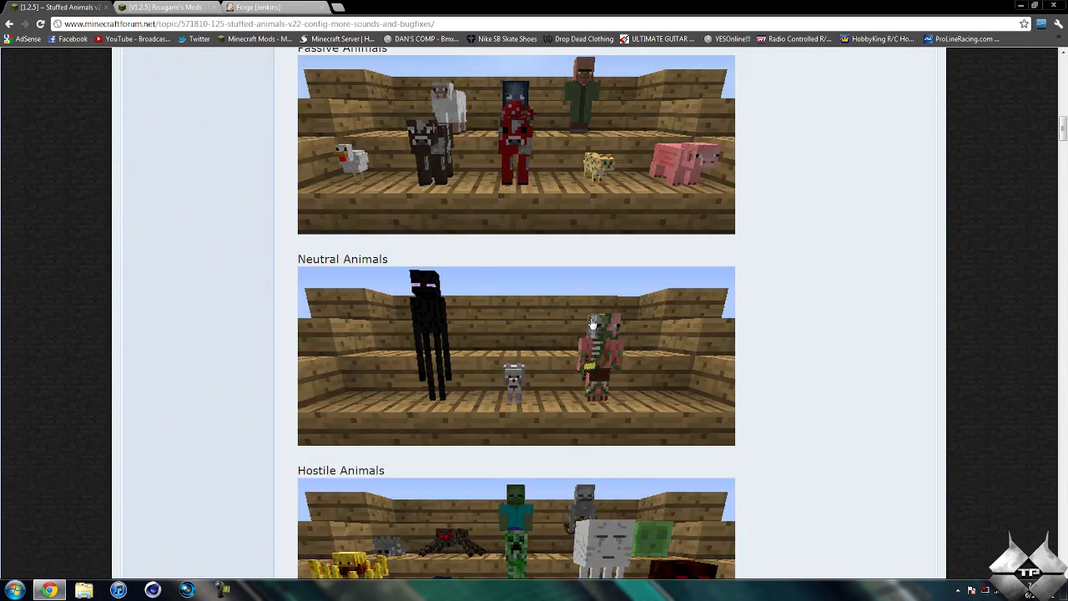
{"action": "scroll", "coordinate": [363, 217], "scroll_direction": "up", "scroll_amount": 3}
{"action": "scroll", "coordinate": [418, 226], "scroll_direction": "down", "scroll_amount": 1}
{"action": "scroll", "coordinate": [484, 267], "scroll_direction": "down", "scroll_amount": 2}
{"action": "scroll", "coordinate": [500, 317], "scroll_direction": "down", "scroll_amount": 2}
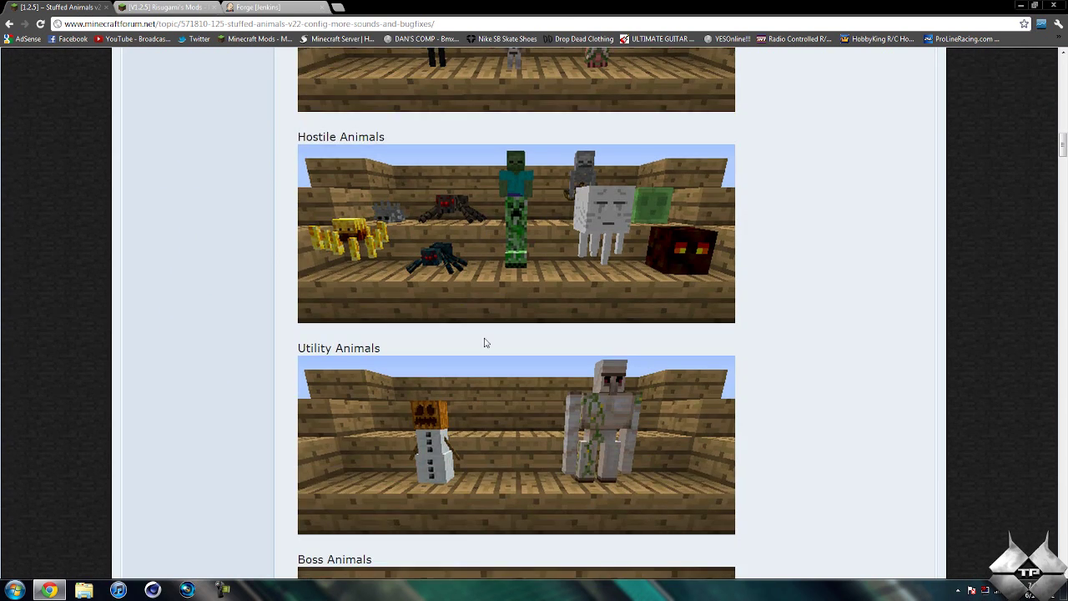
{"action": "scroll", "coordinate": [458, 362], "scroll_direction": "down", "scroll_amount": 2}
{"action": "scroll", "coordinate": [476, 361], "scroll_direction": "down", "scroll_amount": 2}
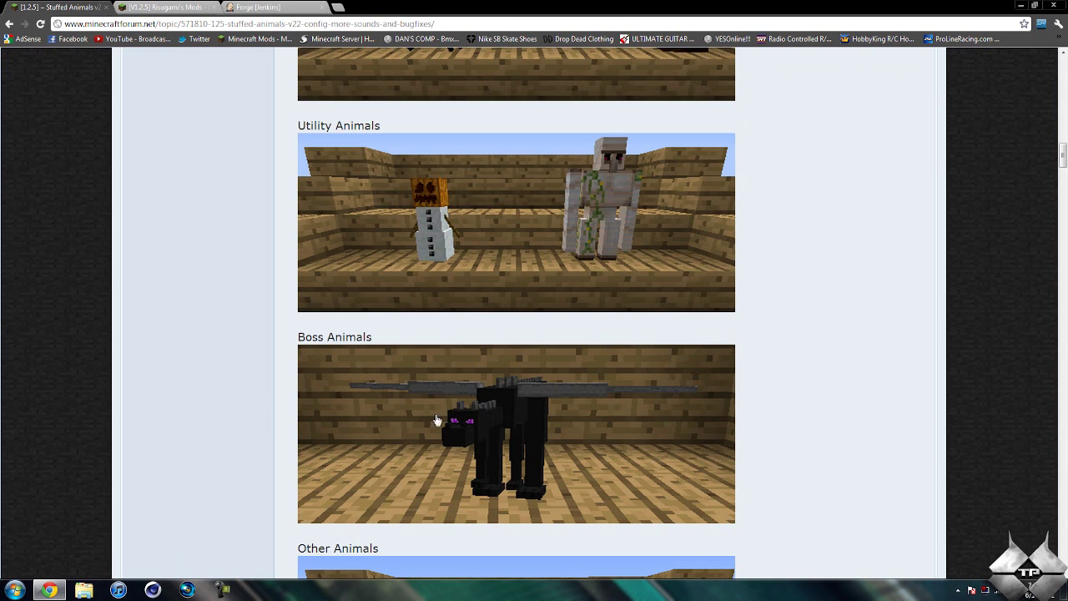
{"action": "scroll", "coordinate": [501, 417], "scroll_direction": "down", "scroll_amount": 2}
{"action": "scroll", "coordinate": [501, 334], "scroll_direction": "down", "scroll_amount": 1}
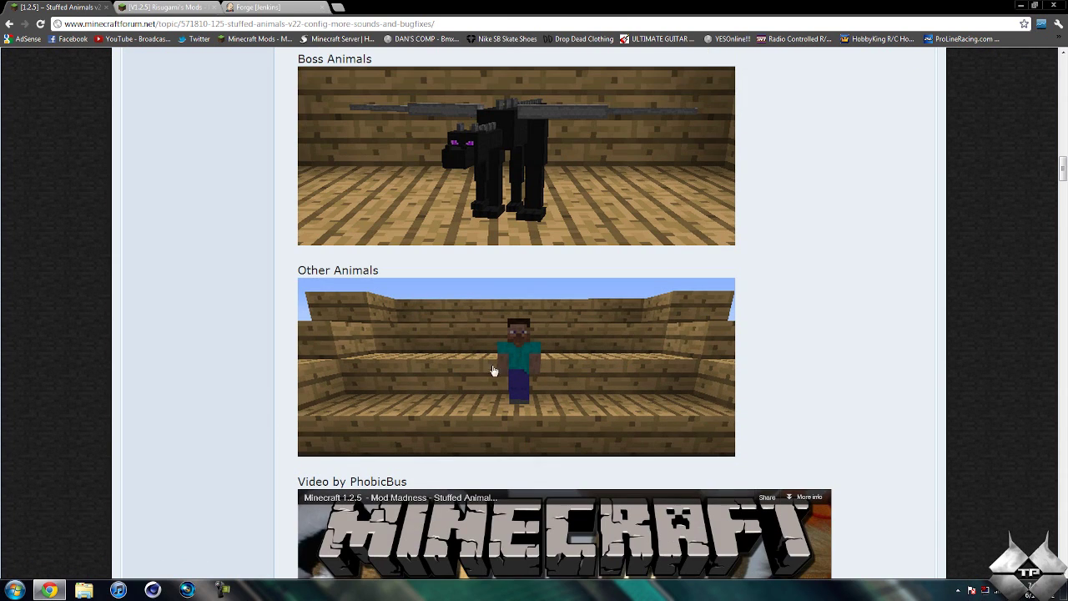
{"action": "scroll", "coordinate": [523, 348], "scroll_direction": "down", "scroll_amount": 2}
Review the present's crafting recipe, the installation instructions and the installer and manual file links under Downloads.
{"action": "scroll", "coordinate": [644, 350], "scroll_direction": "down", "scroll_amount": 9}
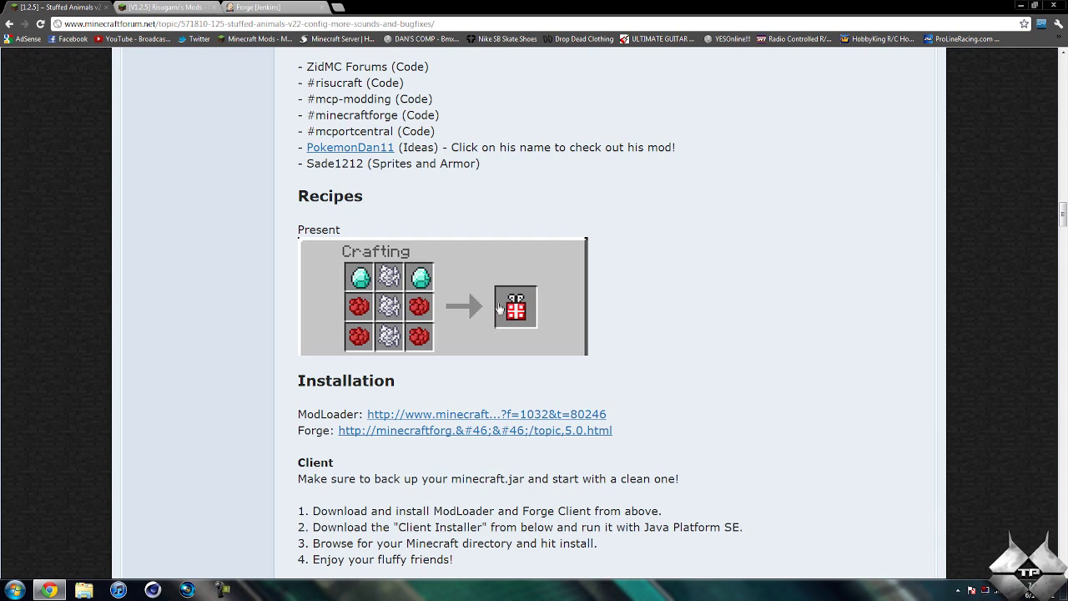
{"action": "scroll", "coordinate": [503, 307], "scroll_direction": "down", "scroll_amount": 5}
{"action": "scroll", "coordinate": [503, 307], "scroll_direction": "down", "scroll_amount": 3}
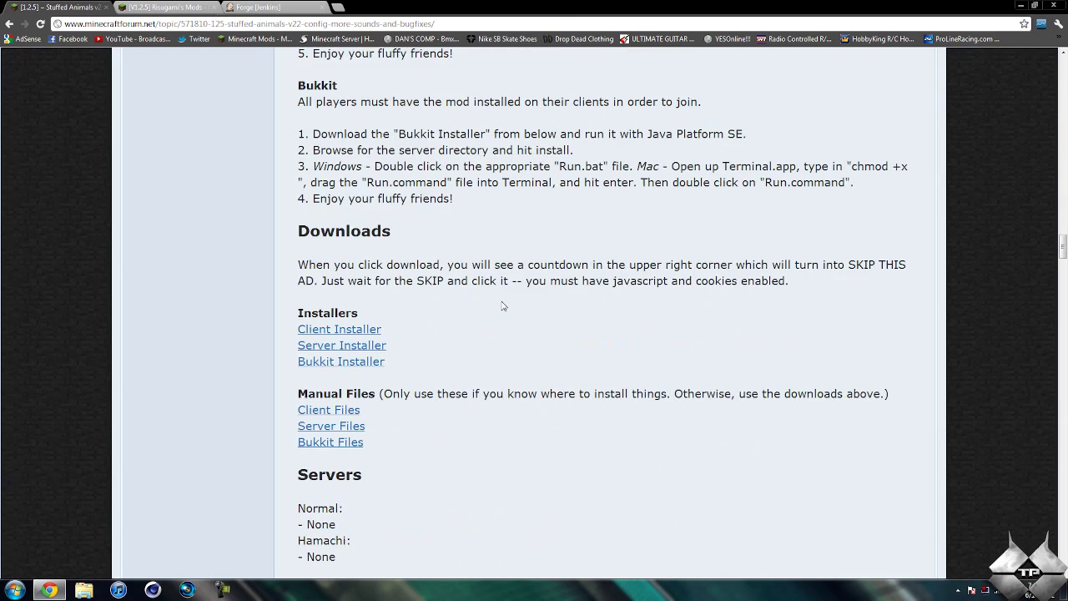
{"action": "scroll", "coordinate": [504, 306], "scroll_direction": "down", "scroll_amount": 2}
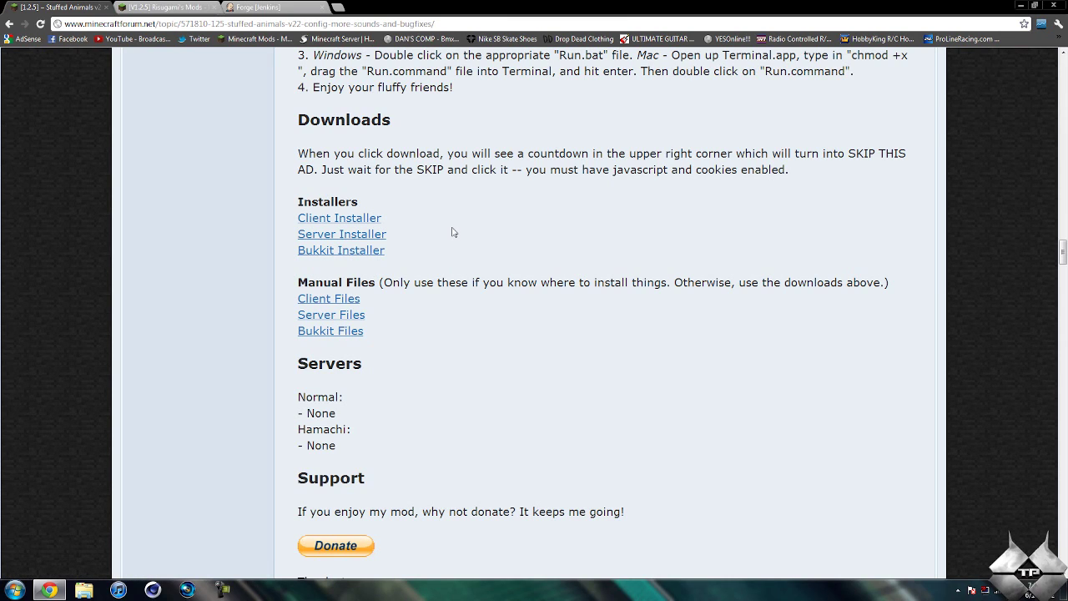
Download the Client Files archive from the topic's Manual Files, skipping the adf.ly ad, and return to the forum topic.
{"action": "scroll", "coordinate": [430, 248], "scroll_direction": "down", "scroll_amount": 1}
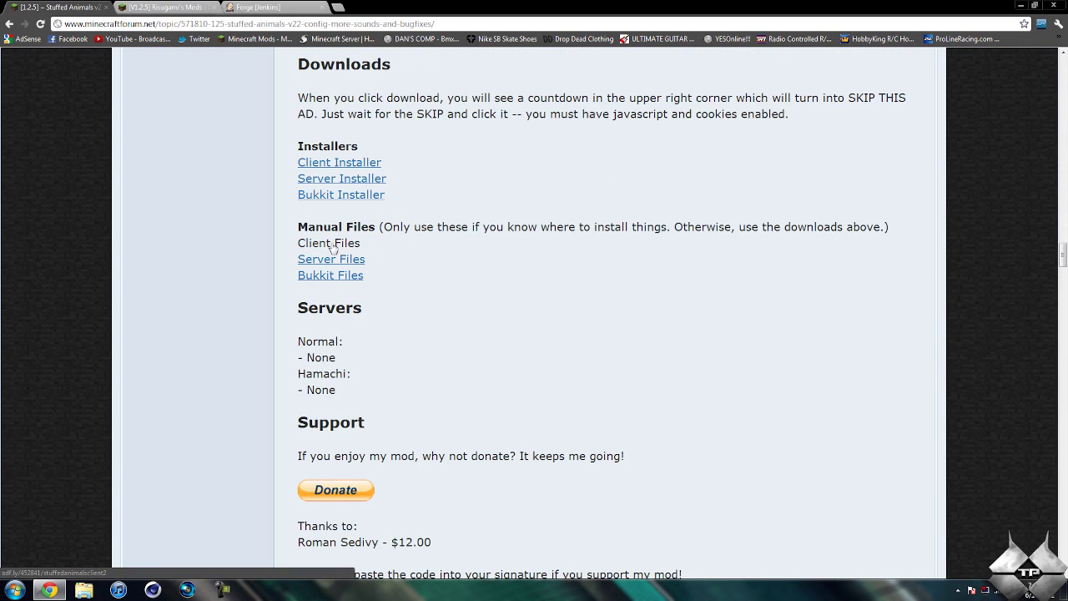
{"action": "left_click", "coordinate": [331, 246]}
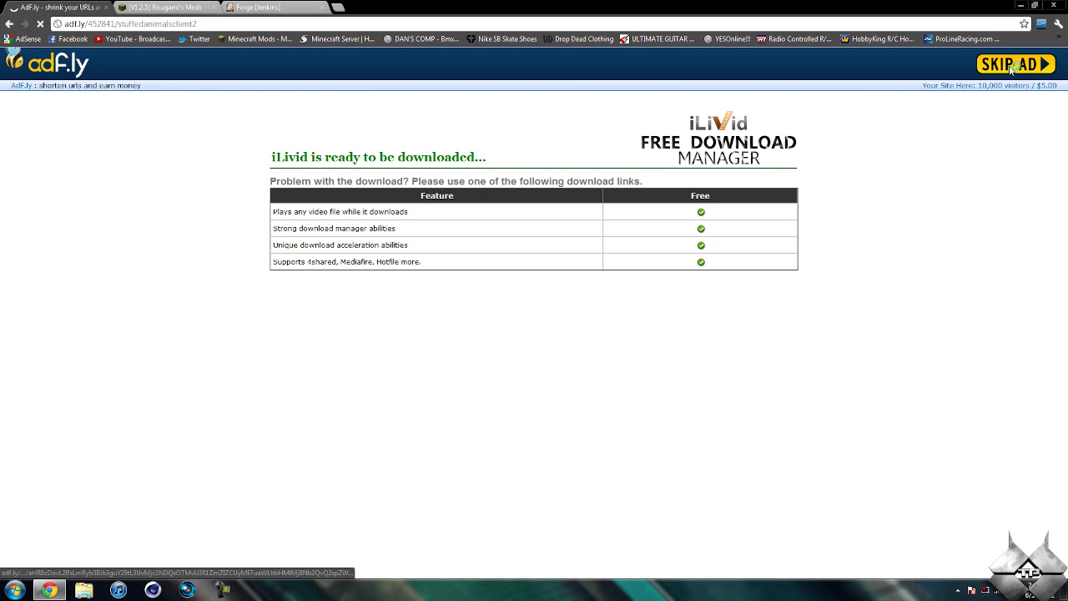
{"action": "left_click", "coordinate": [1011, 70]}
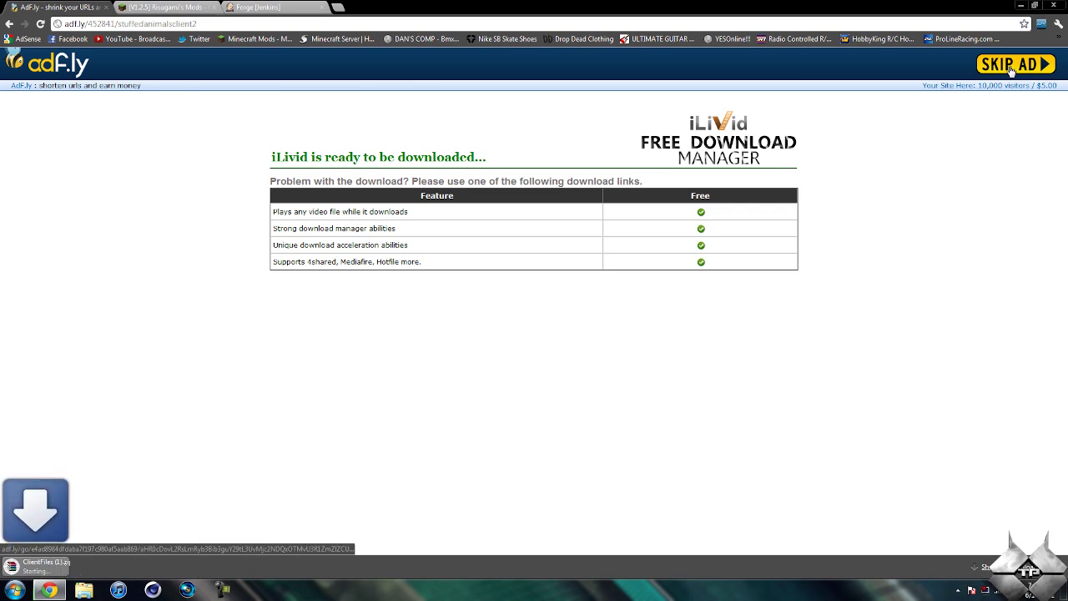
{"action": "left_click", "coordinate": [8, 24]}
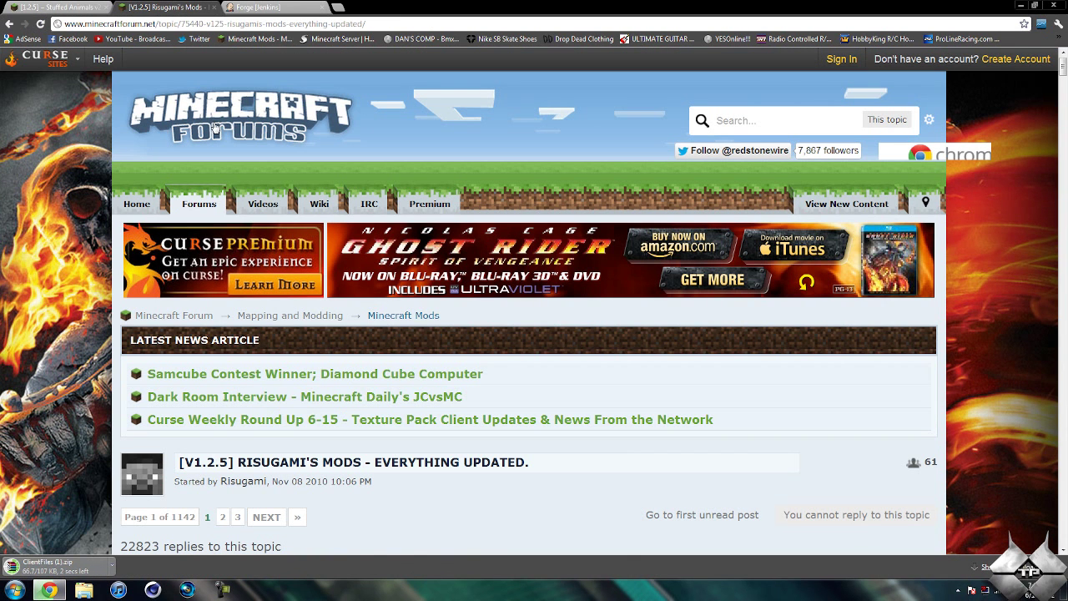
Find the ModLoader 1.2.5 download links in the Risugami's Mods topic.
{"action": "scroll", "coordinate": [416, 284], "scroll_direction": "down", "scroll_amount": 1}
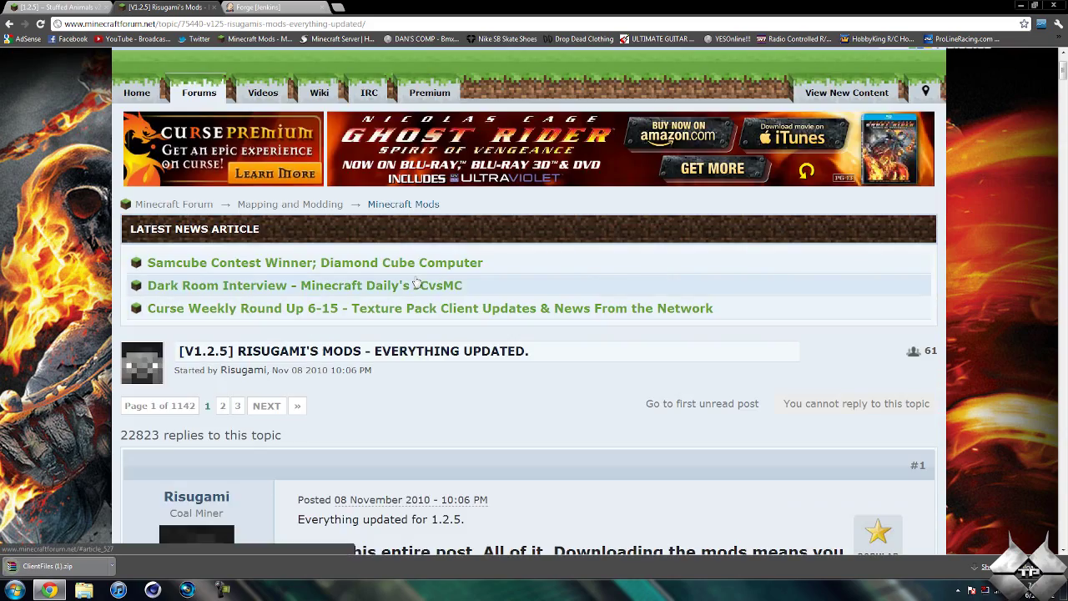
{"action": "scroll", "coordinate": [416, 284], "scroll_direction": "down", "scroll_amount": 15}
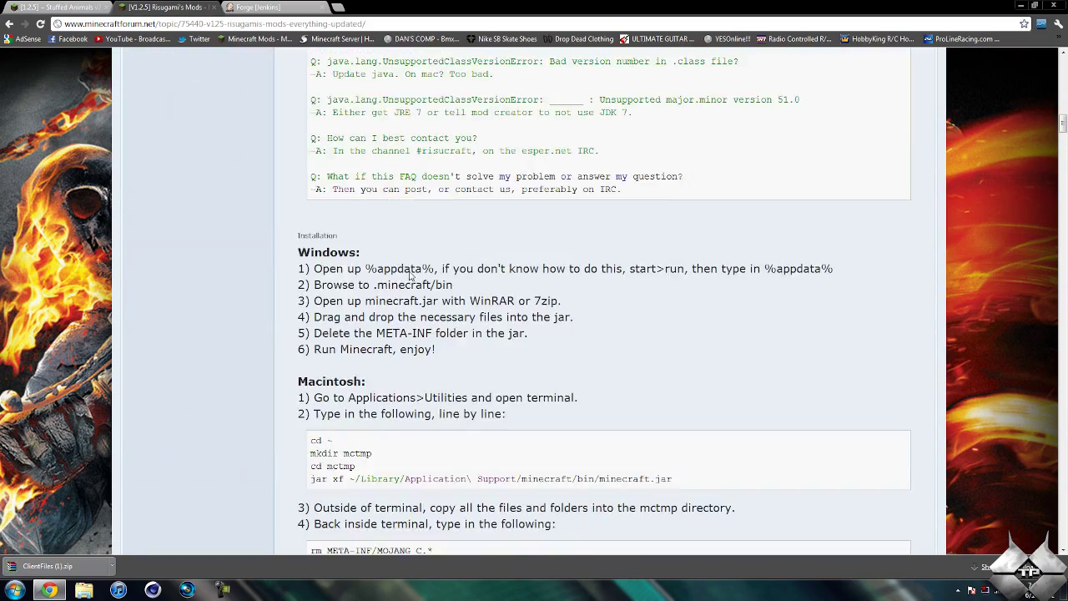
{"action": "scroll", "coordinate": [410, 276], "scroll_direction": "down", "scroll_amount": 5}
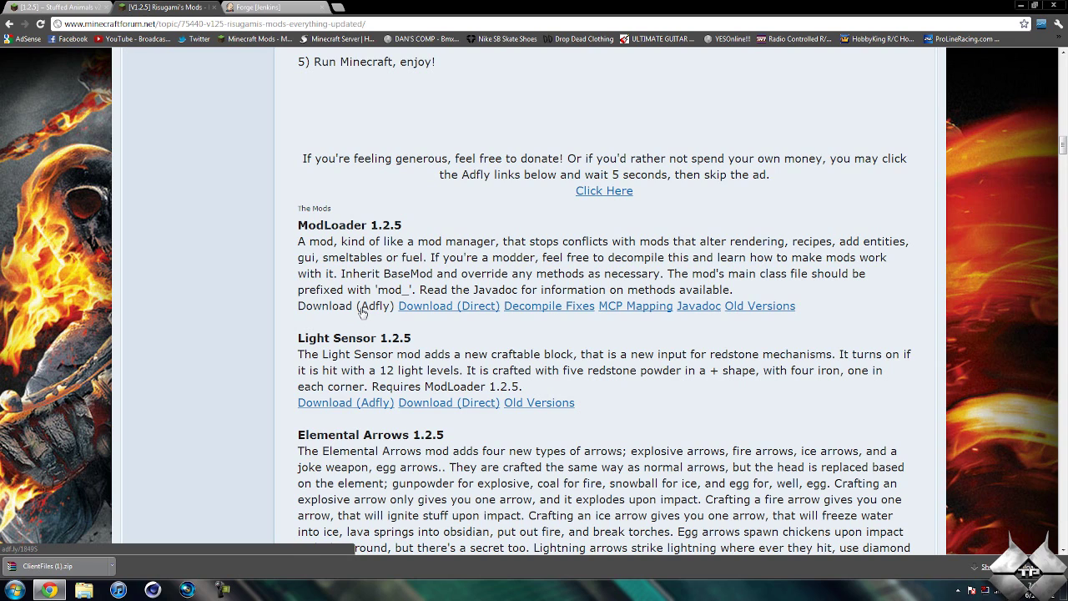
Show the download page of minecraftforge-client-3.3.8.141.zip from Forge's last build, and return to the Project Forge page.
{"action": "left_click", "coordinate": [266, 6]}
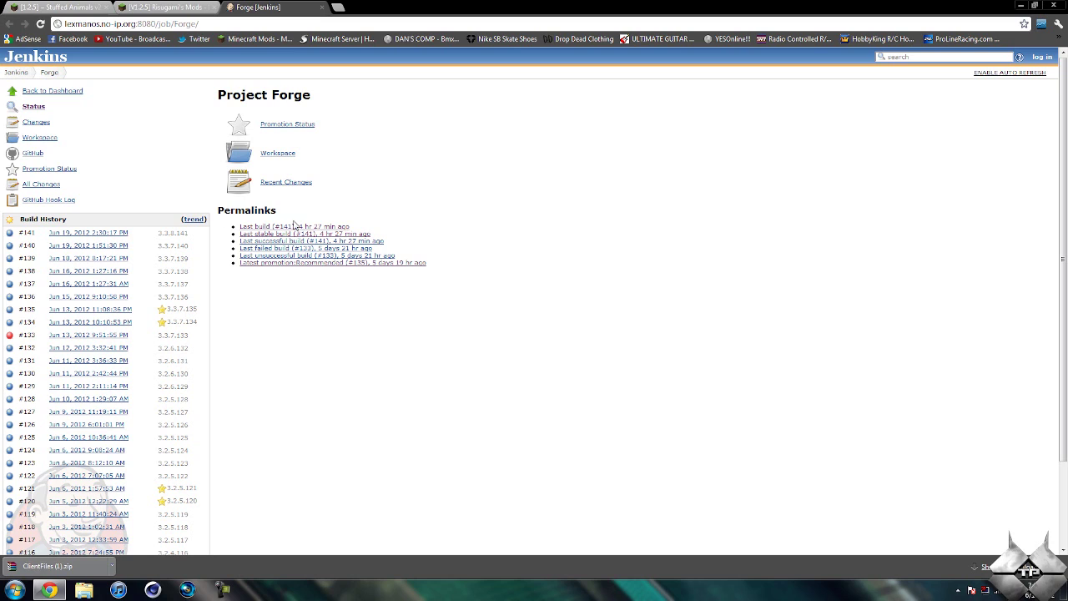
{"action": "mouse_move", "coordinate": [292, 229]}
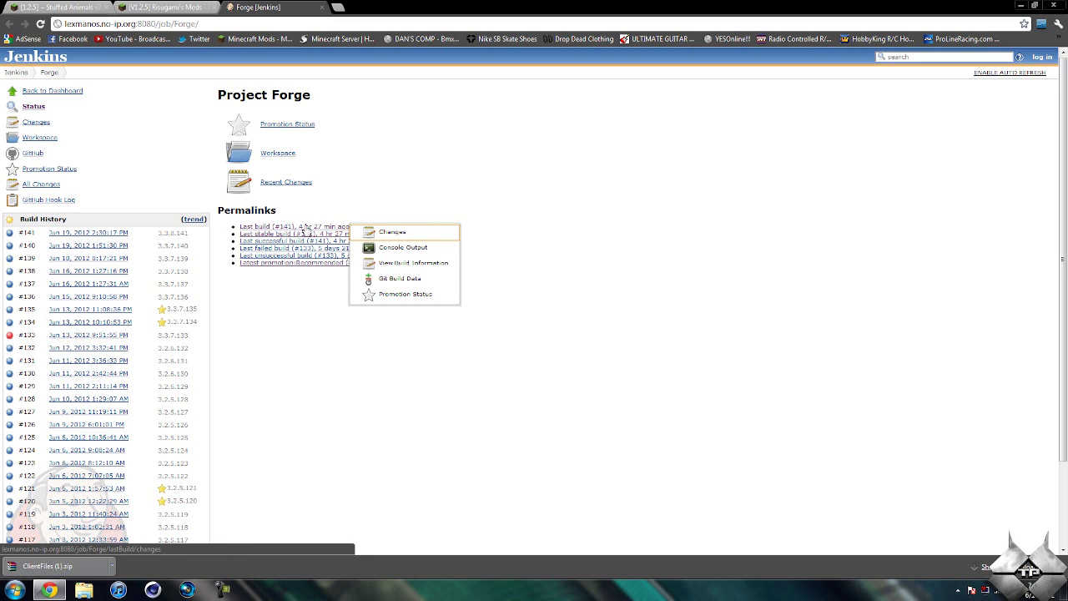
{"action": "left_click", "coordinate": [307, 227]}
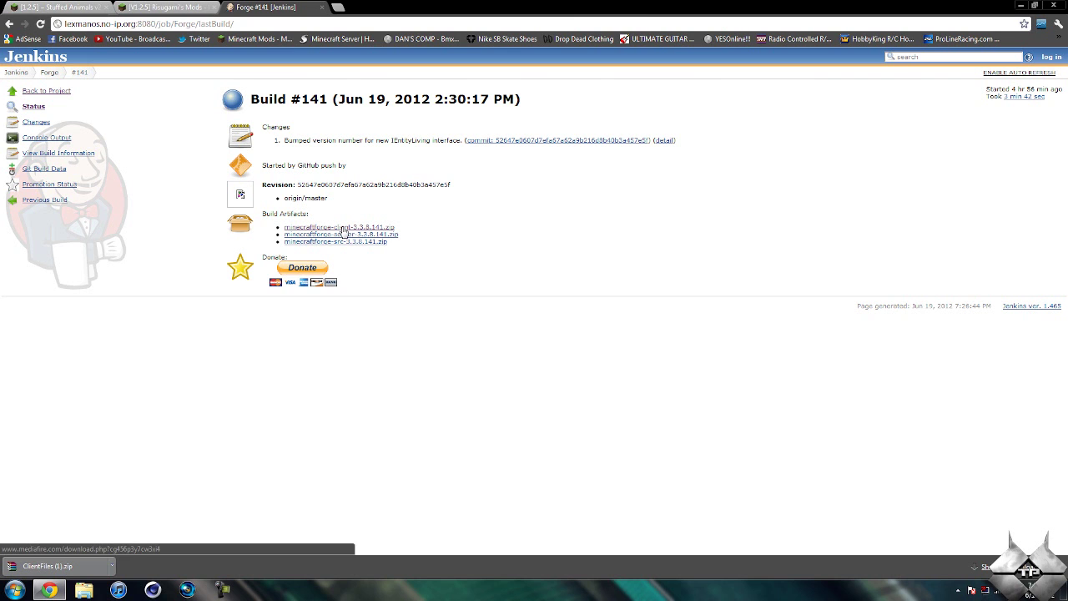
{"action": "left_click", "coordinate": [343, 228]}
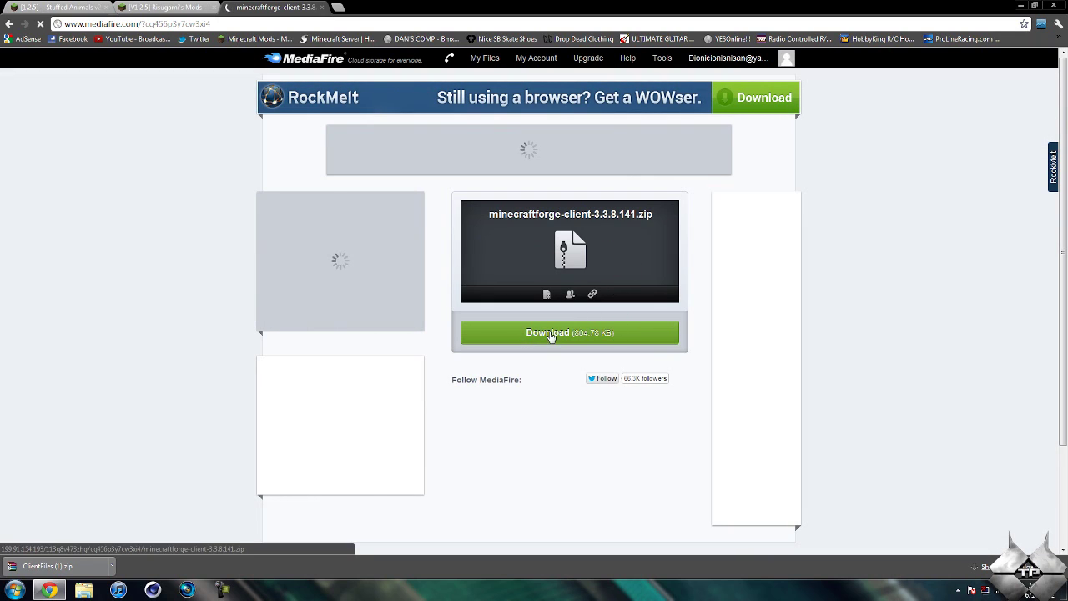
{"action": "left_click", "coordinate": [8, 25]}
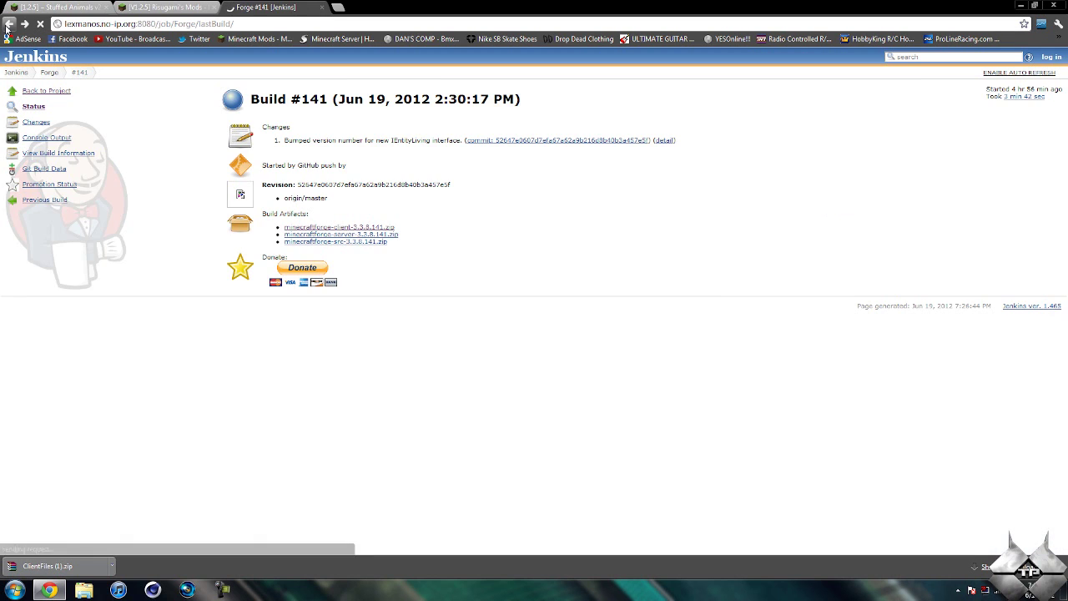
{"action": "left_click", "coordinate": [7, 26]}
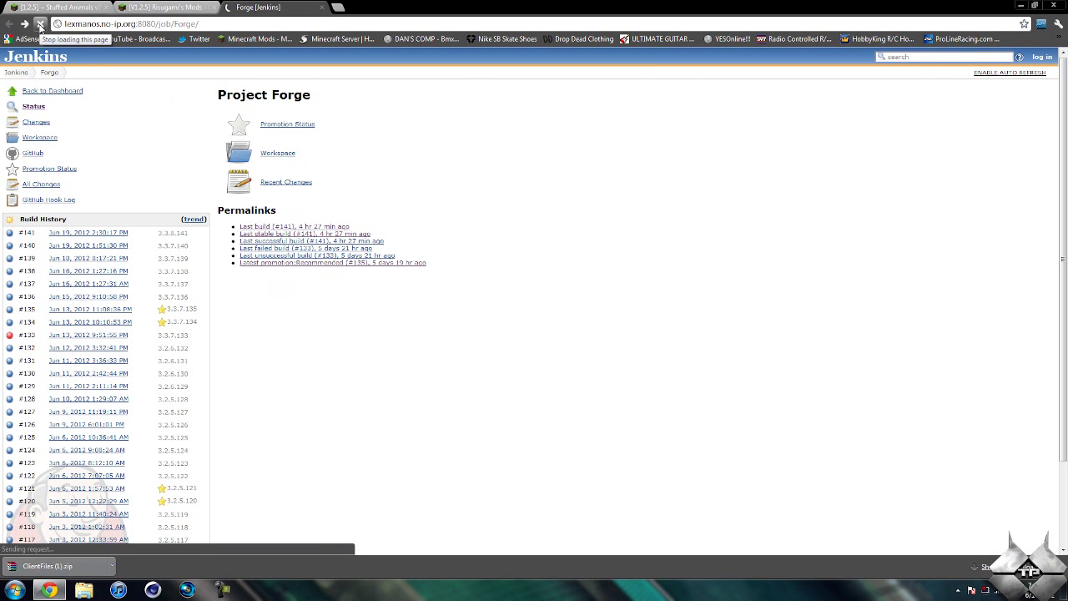
Close the browser and move the duplicate ClientFiles (1) archive from the desktop to the Recycle Bin.
{"action": "left_click", "coordinate": [1054, 6]}
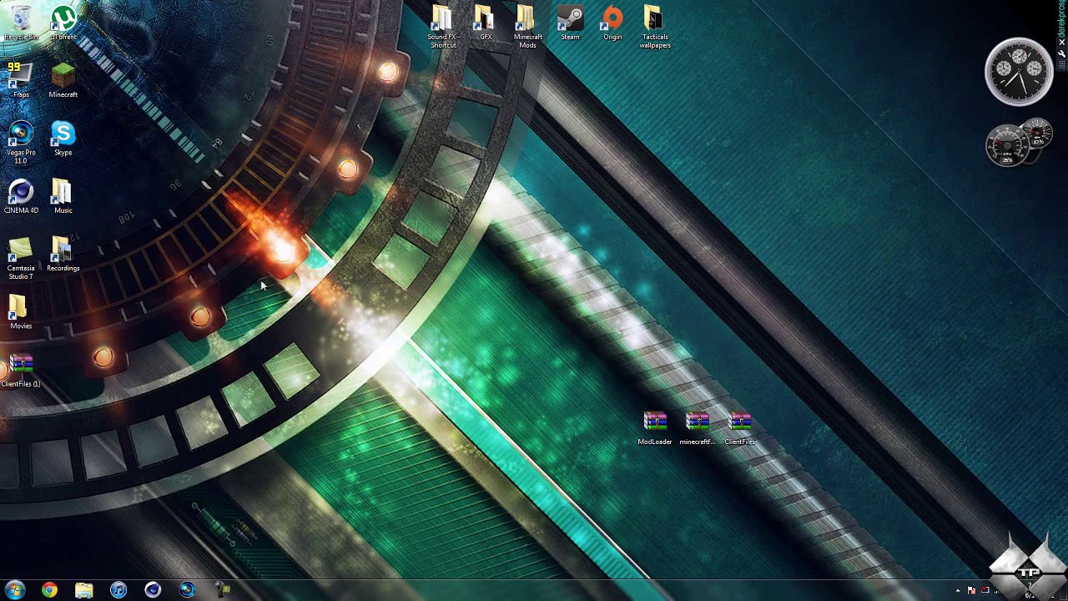
{"action": "left_click_drag", "start_coordinate": [21, 365], "coordinate": [21, 24]}
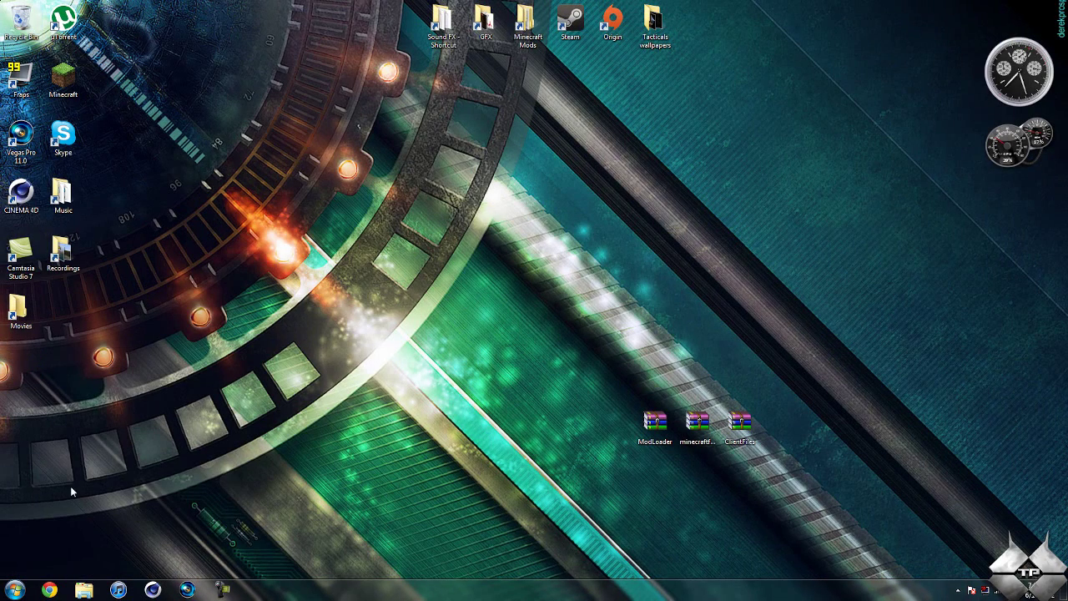
Search Windows for %appdata%, open the Roaming folder and go into .minecraft\bin.
{"action": "left_click", "coordinate": [15, 590]}
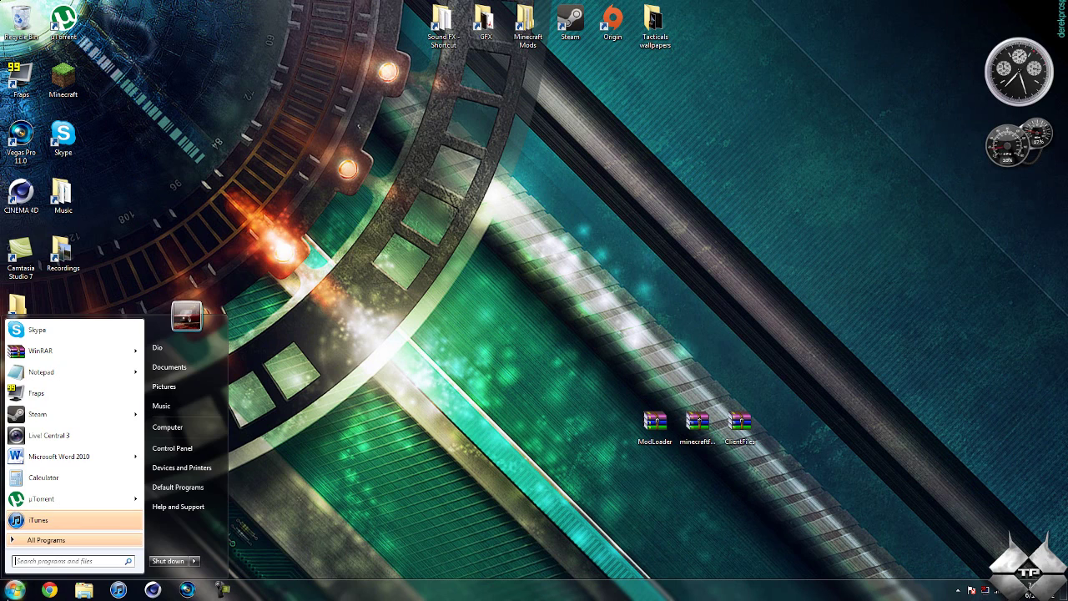
{"action": "type", "text": "%appdata%"}
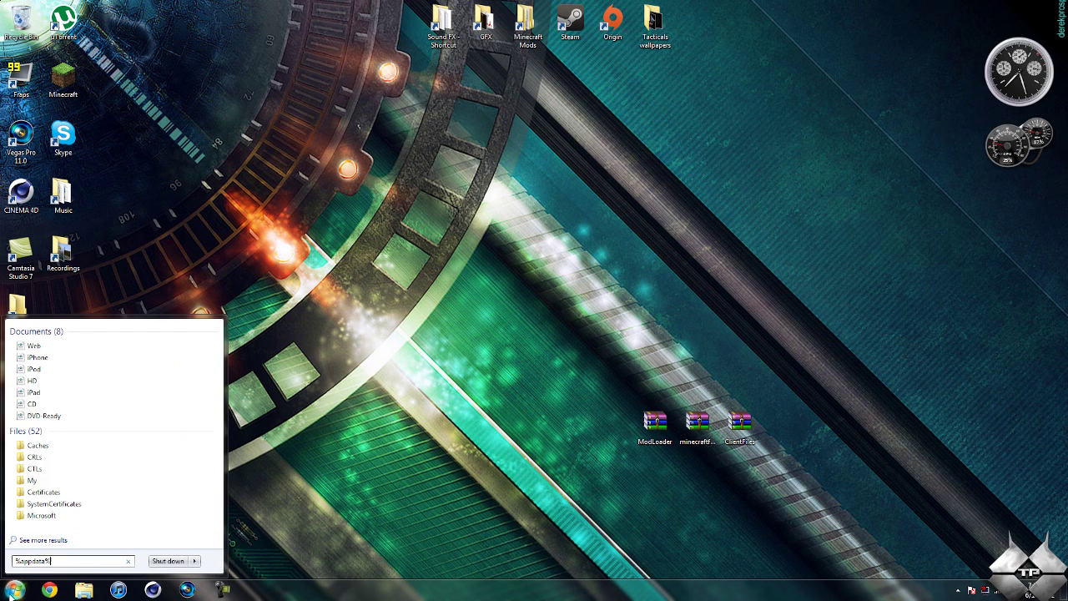
{"action": "left_click_drag", "start_coordinate": [55, 561], "coordinate": [5, 563]}
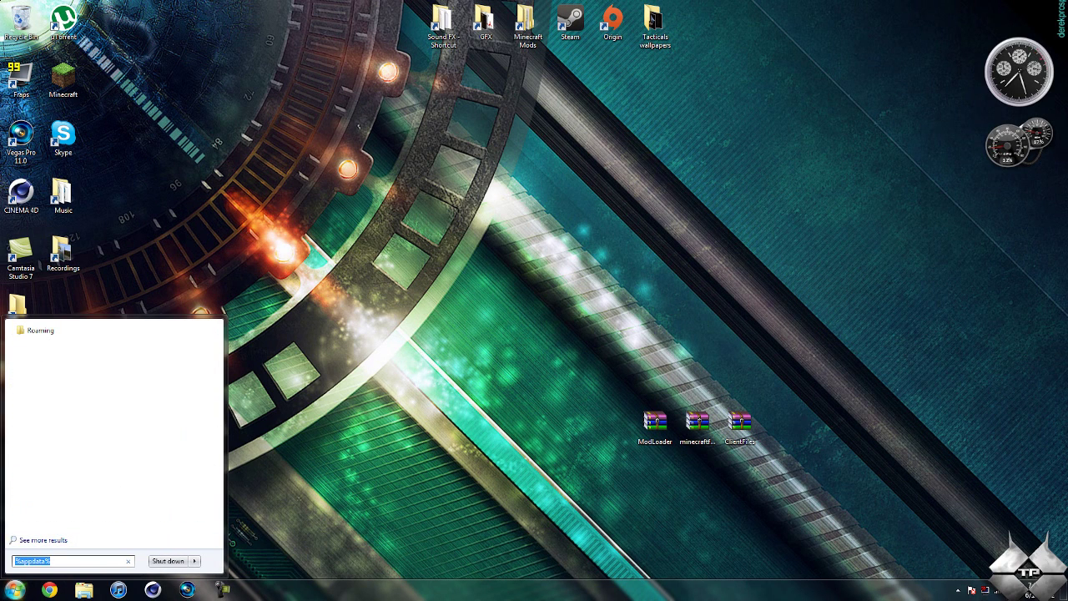
{"action": "left_click", "coordinate": [62, 338]}
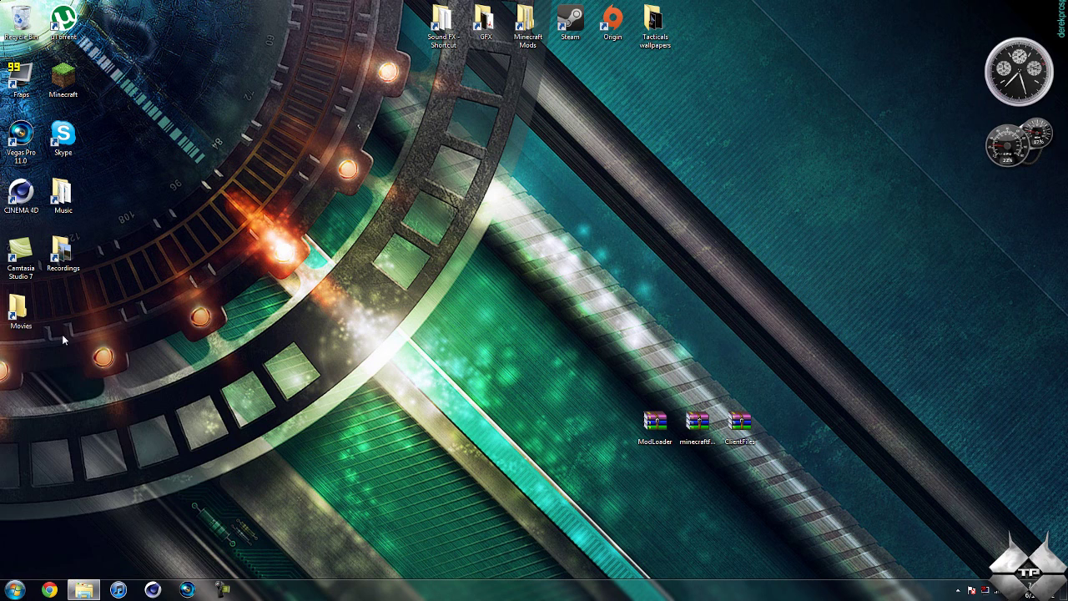
{"action": "double_click", "coordinate": [526, 260]}
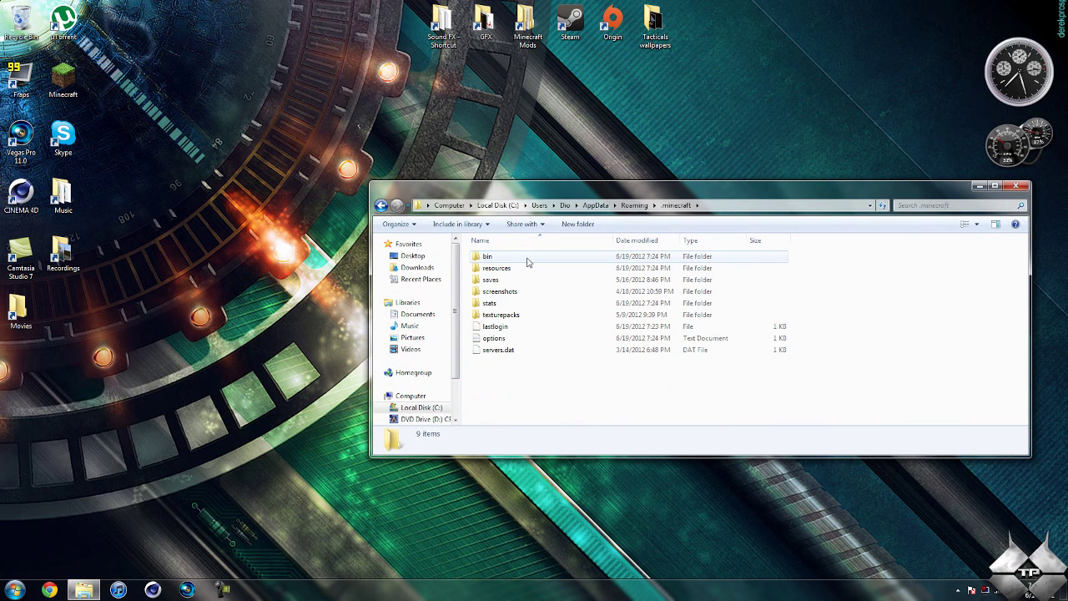
{"action": "double_click", "coordinate": [527, 259]}
Open the minecraft JAR file with WinRAR archiver, snap its window to the screen's left half and minimize the bin folder window.
{"action": "left_click", "coordinate": [510, 317]}
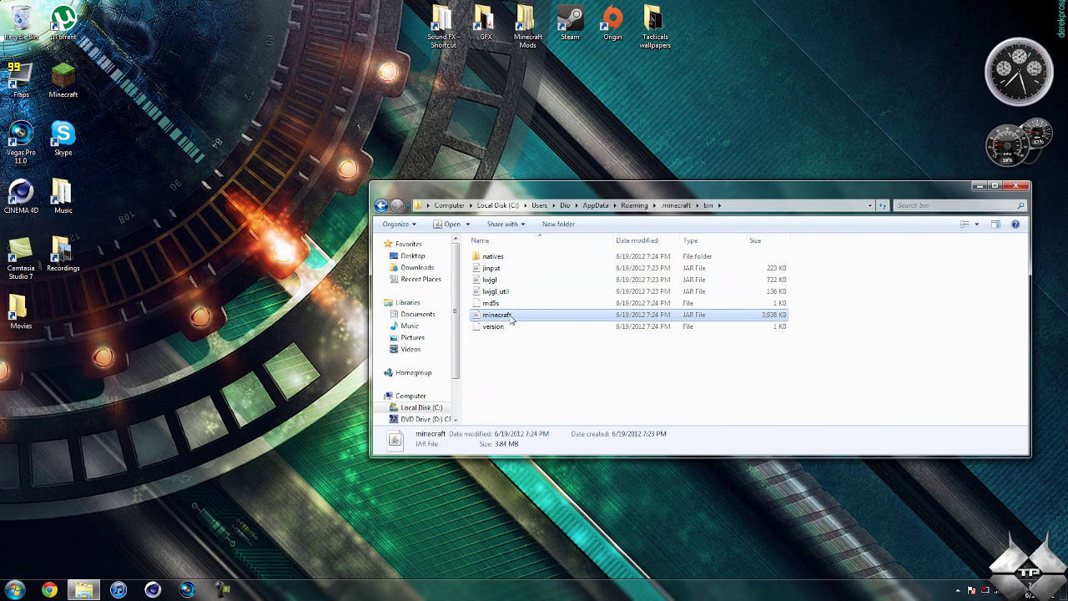
{"action": "right_click", "coordinate": [511, 317]}
{"action": "mouse_move", "coordinate": [542, 335]}
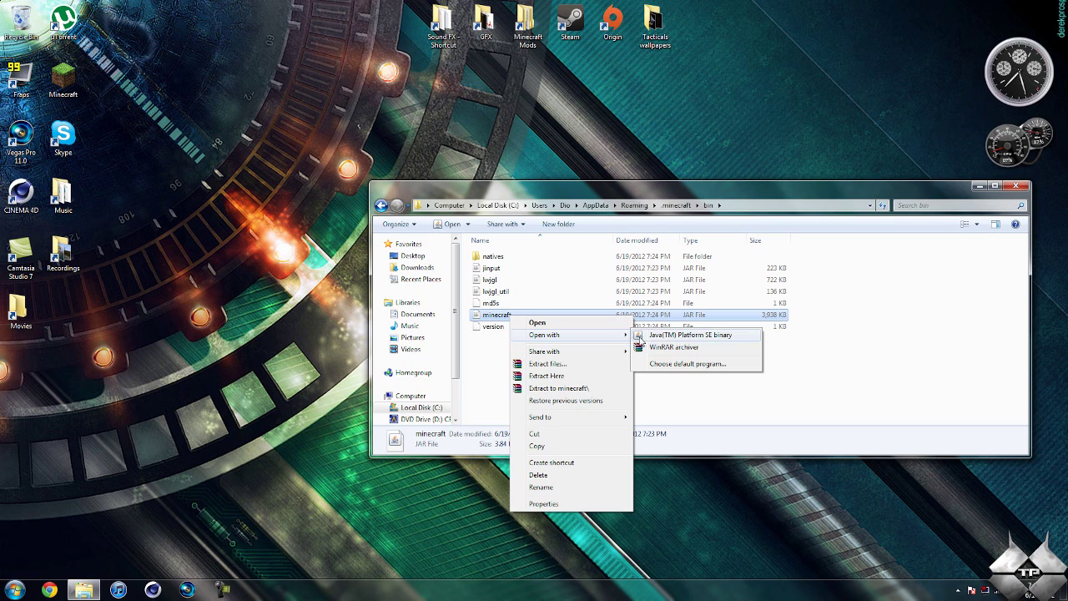
{"action": "left_click", "coordinate": [673, 346]}
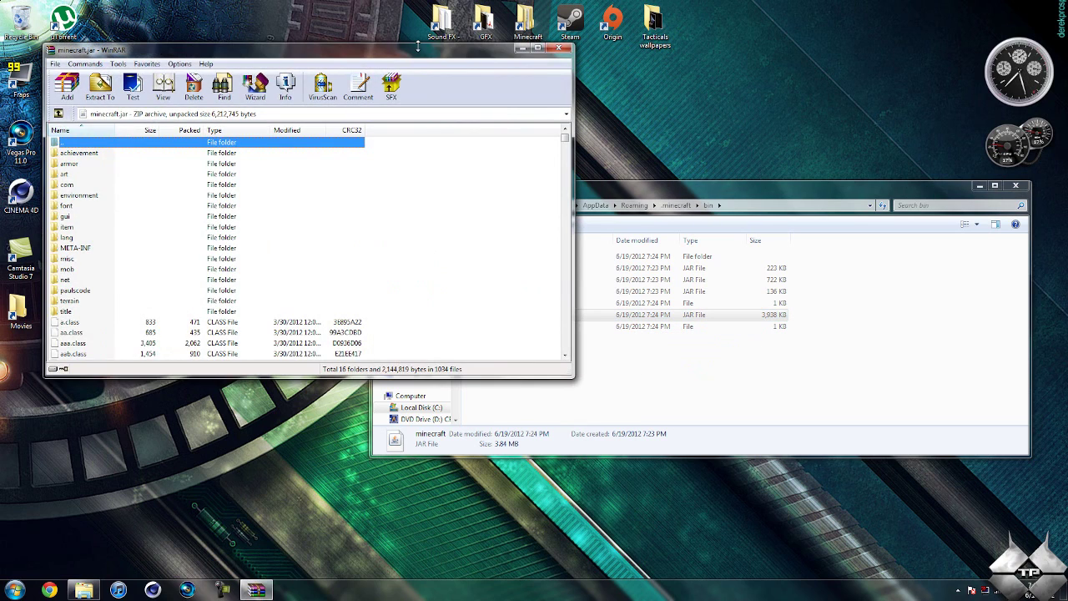
{"action": "left_click_drag", "start_coordinate": [419, 47], "coordinate": [1, 93]}
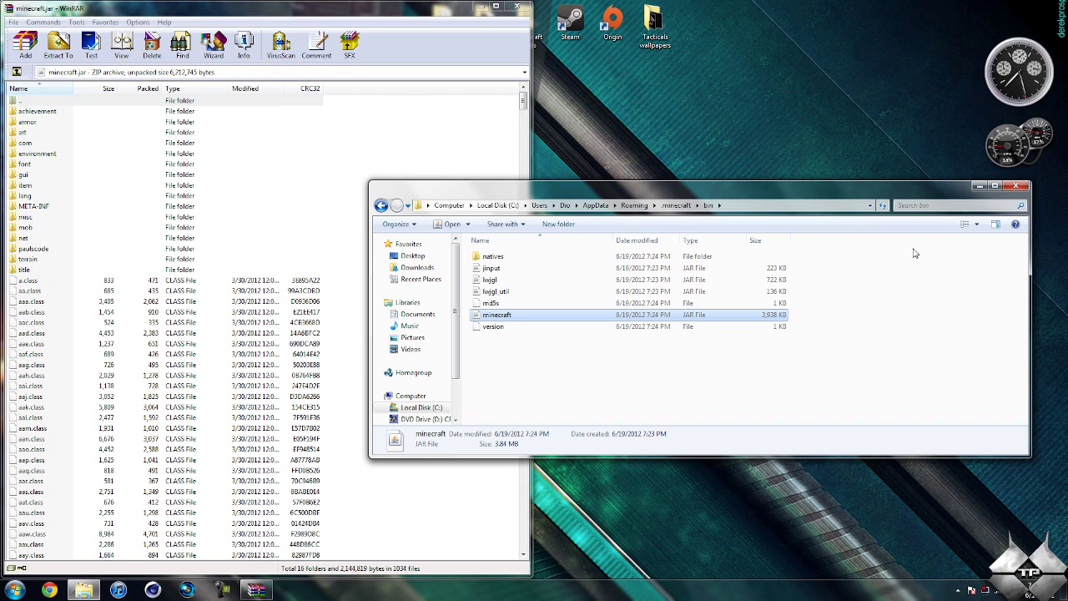
{"action": "left_click", "coordinate": [978, 185]}
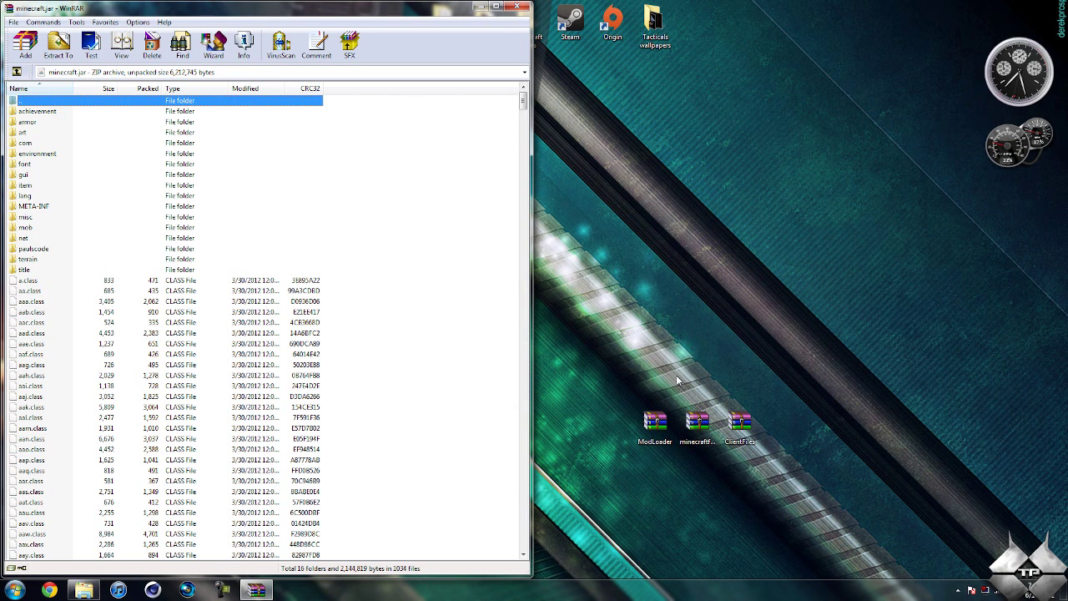
Open the desktop's ModLoader archive beside minecraft.jar, add all its class files to minecraft.jar, and close the ModLoader archive.
{"action": "double_click", "coordinate": [656, 421]}
{"action": "left_click_drag", "start_coordinate": [551, 158], "coordinate": [1067, 167]}
{"action": "left_click_drag", "start_coordinate": [718, 357], "coordinate": [606, 106]}
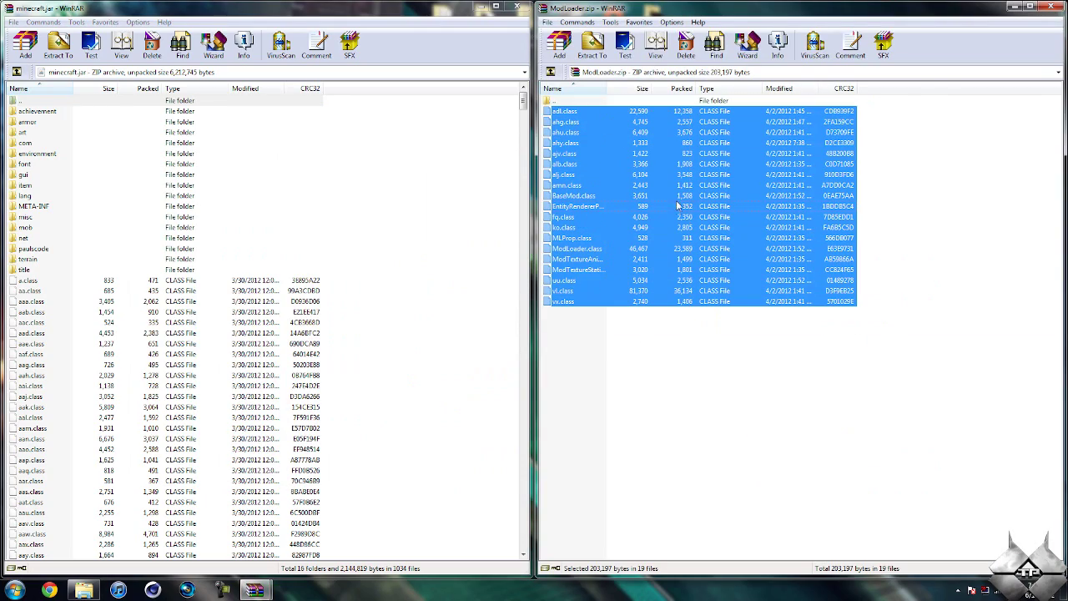
{"action": "left_click_drag", "start_coordinate": [678, 205], "coordinate": [420, 315]}
{"action": "left_click", "coordinate": [284, 388]}
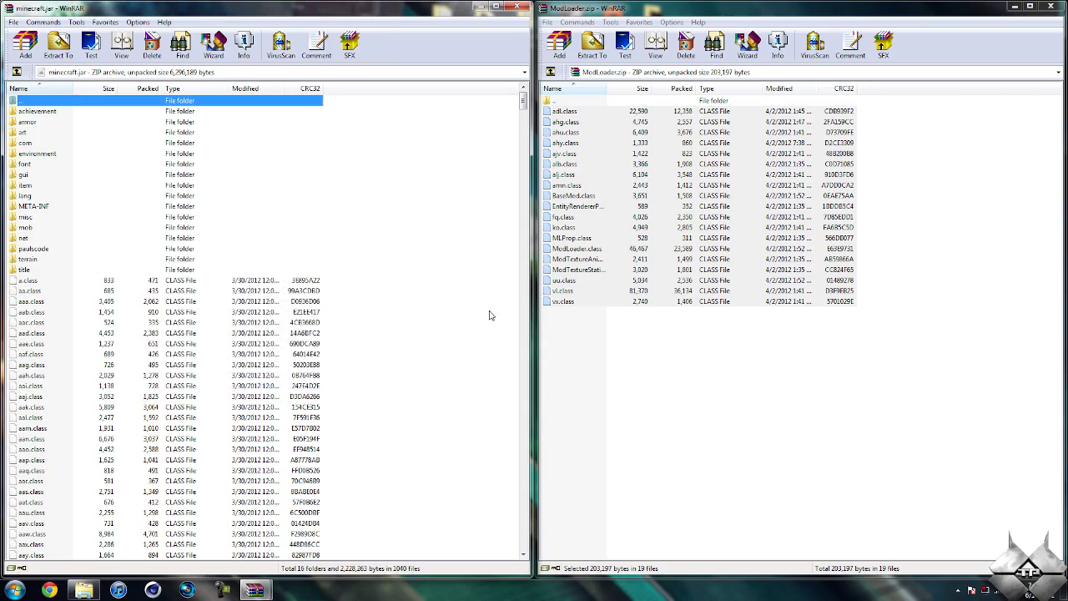
{"action": "left_click", "coordinate": [1048, 7]}
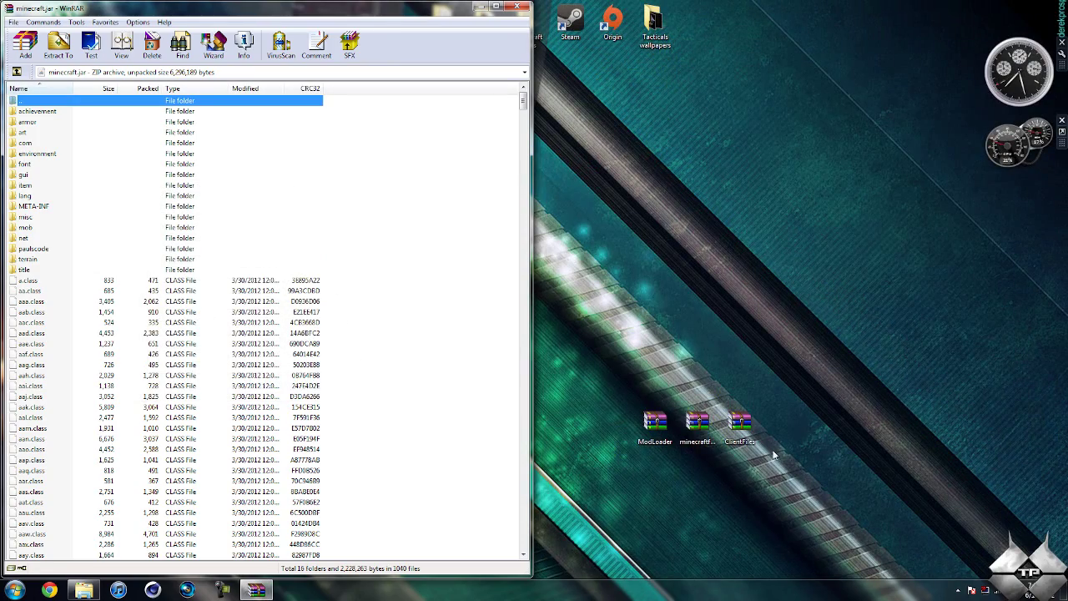
Open the minecraftforge-client-3.3.8.141.zip archive, add all its folders and files to minecraft.jar, and close the Forge archive.
{"action": "double_click", "coordinate": [698, 421]}
{"action": "left_click_drag", "start_coordinate": [467, 142], "coordinate": [1015, 123]}
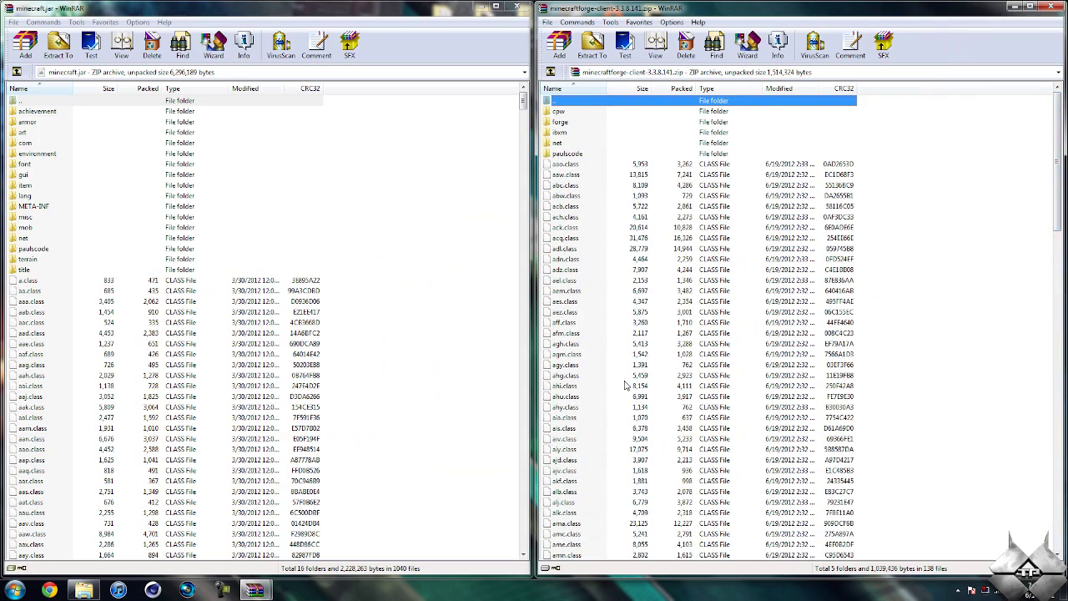
{"action": "key", "text": "ctrl+a"}
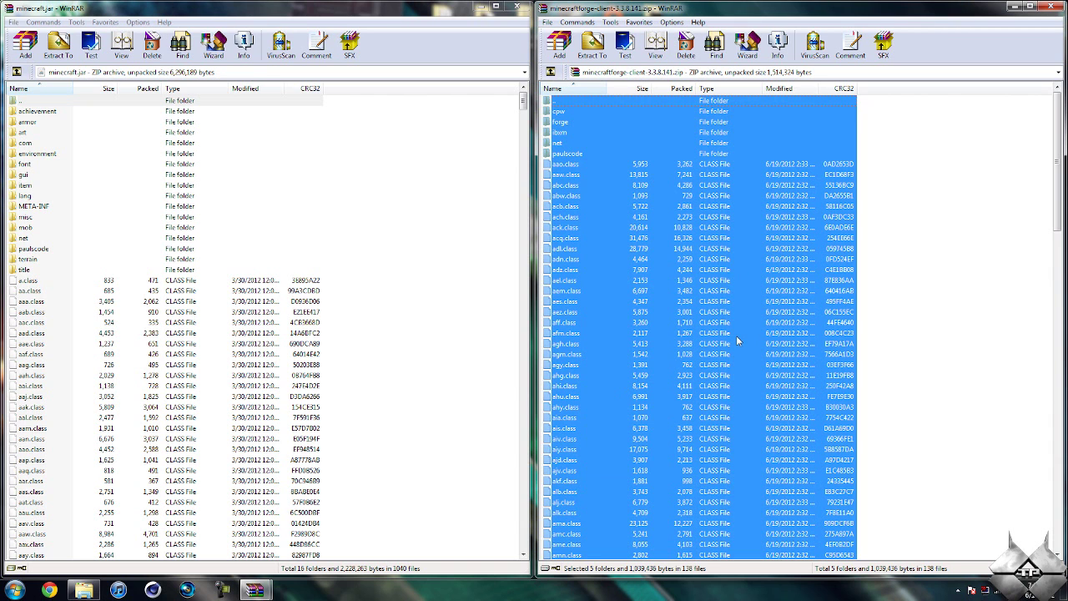
{"action": "left_click_drag", "start_coordinate": [745, 327], "coordinate": [395, 343]}
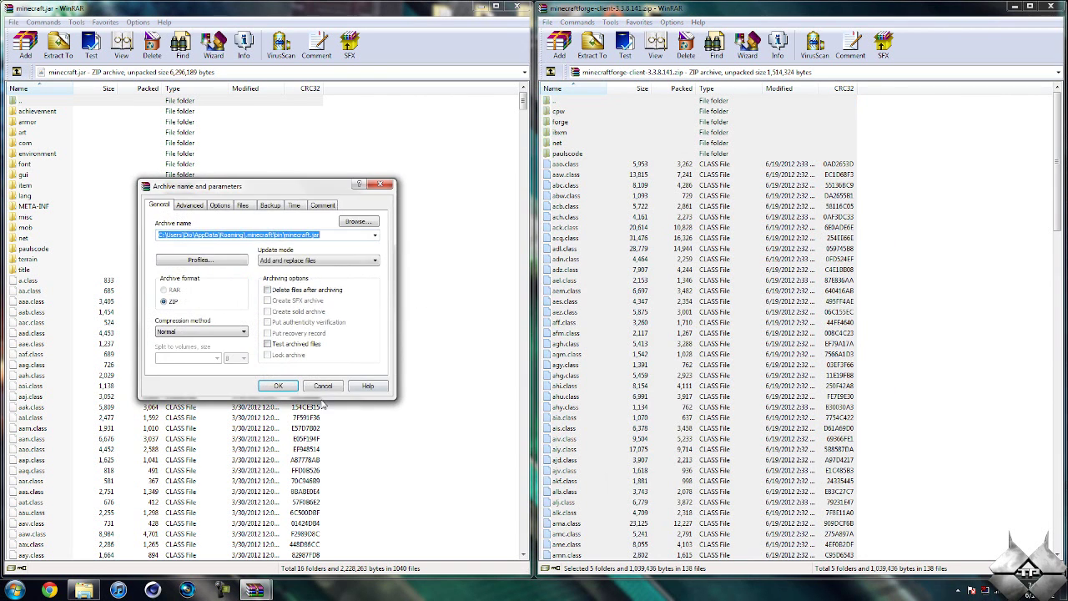
{"action": "left_click", "coordinate": [273, 385]}
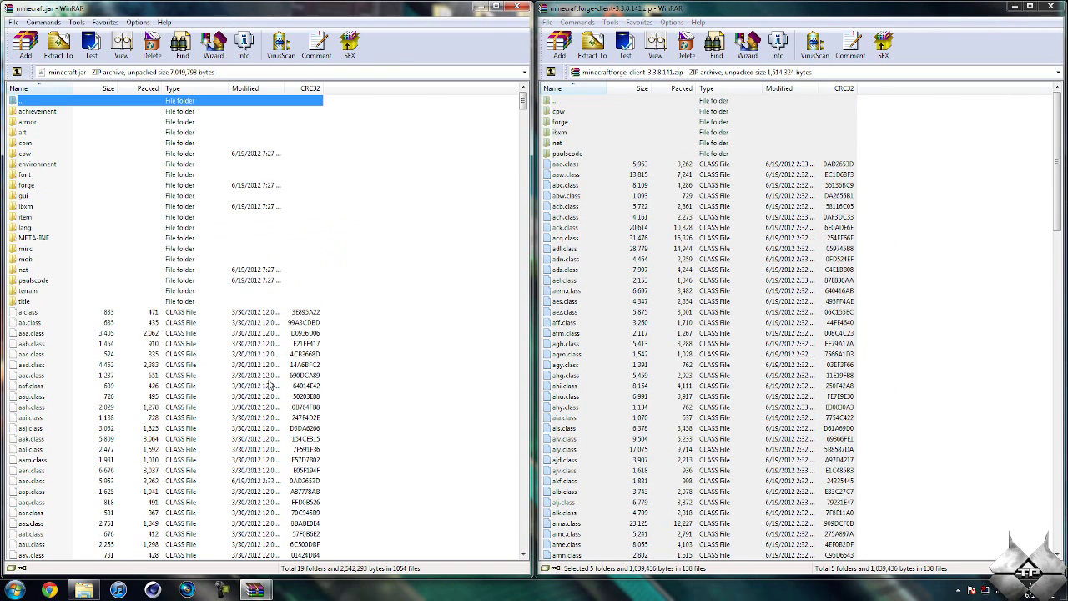
{"action": "left_click", "coordinate": [1052, 9]}
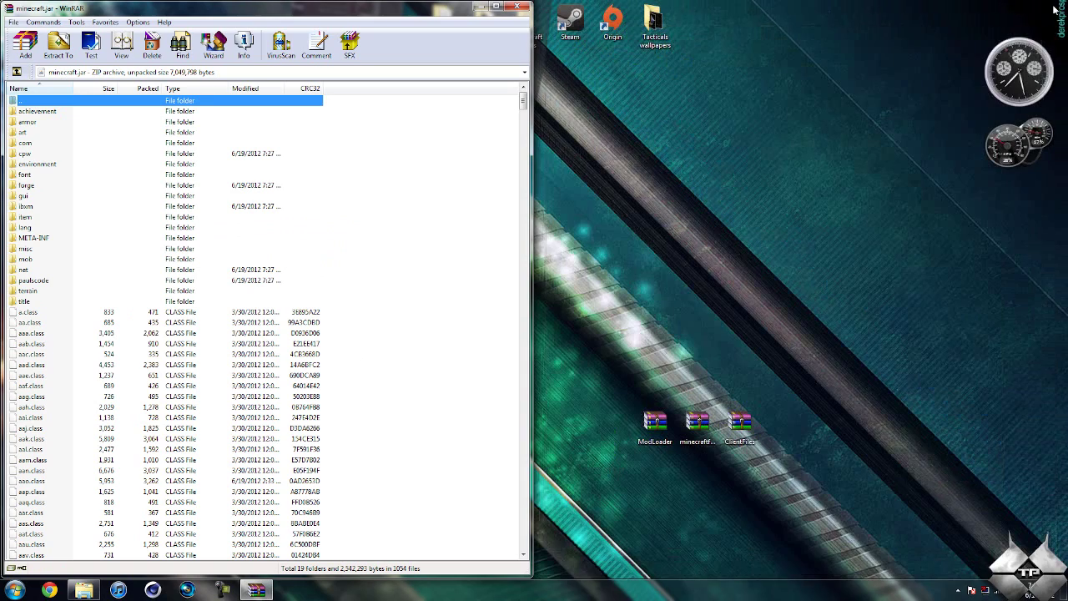
Delete the META-INF folder from minecraft.jar and close the archive.
{"action": "left_click", "coordinate": [37, 239]}
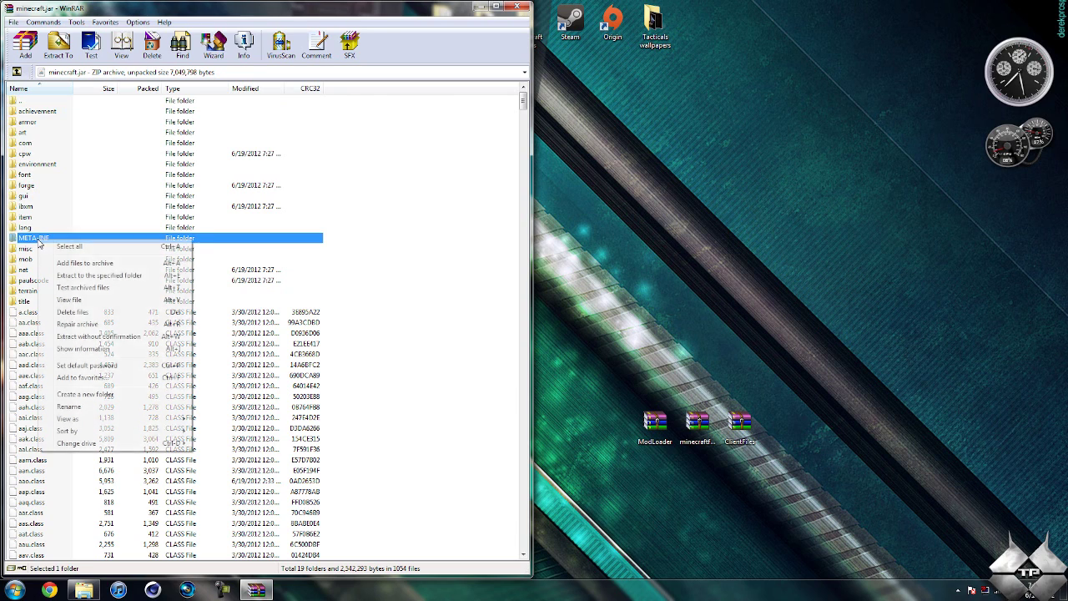
{"action": "left_click", "coordinate": [72, 309]}
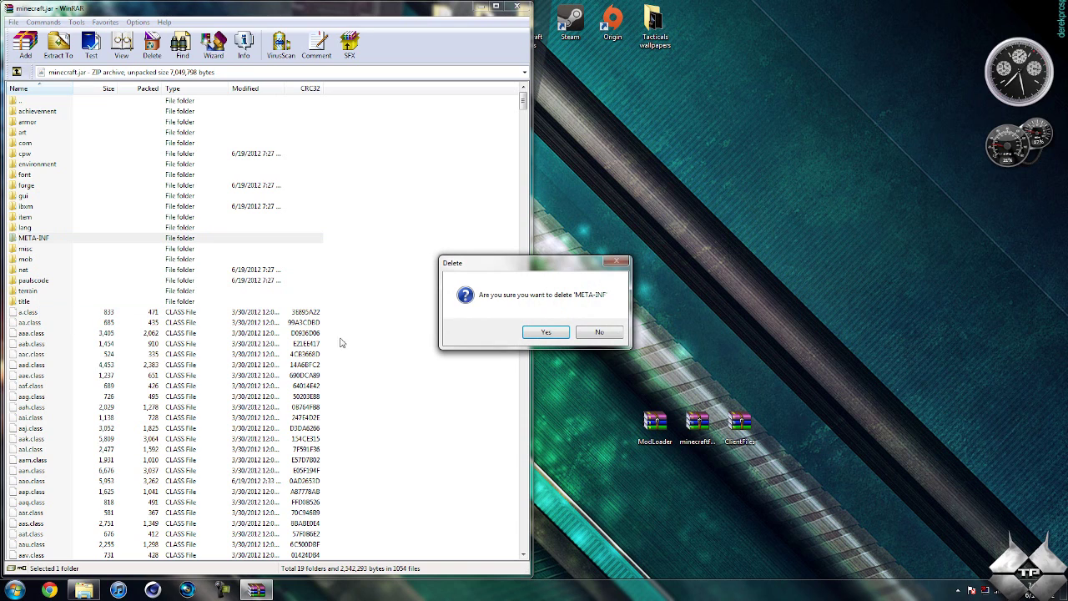
{"action": "left_click", "coordinate": [536, 333]}
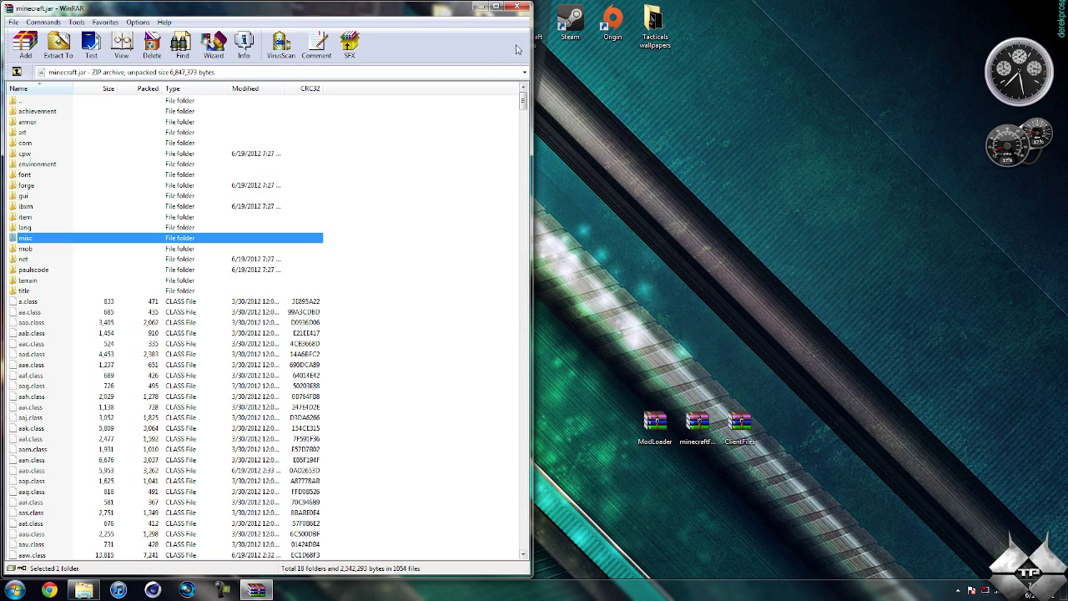
{"action": "left_click", "coordinate": [522, 7]}
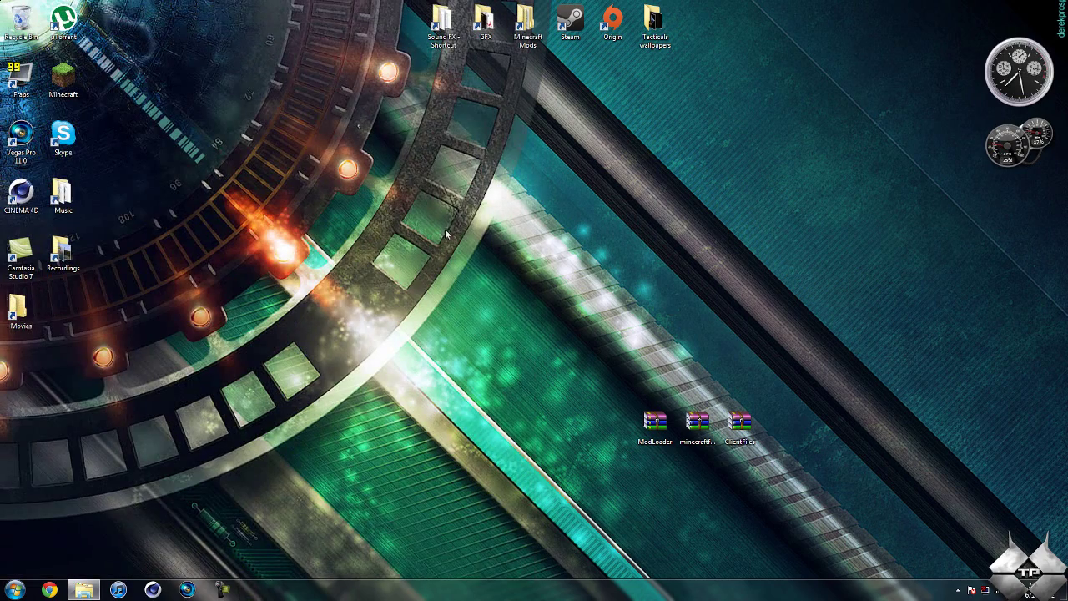
Restore the bin folder window, snap it to the screen's left half and go back to the .minecraft folder.
{"action": "left_click", "coordinate": [83, 591]}
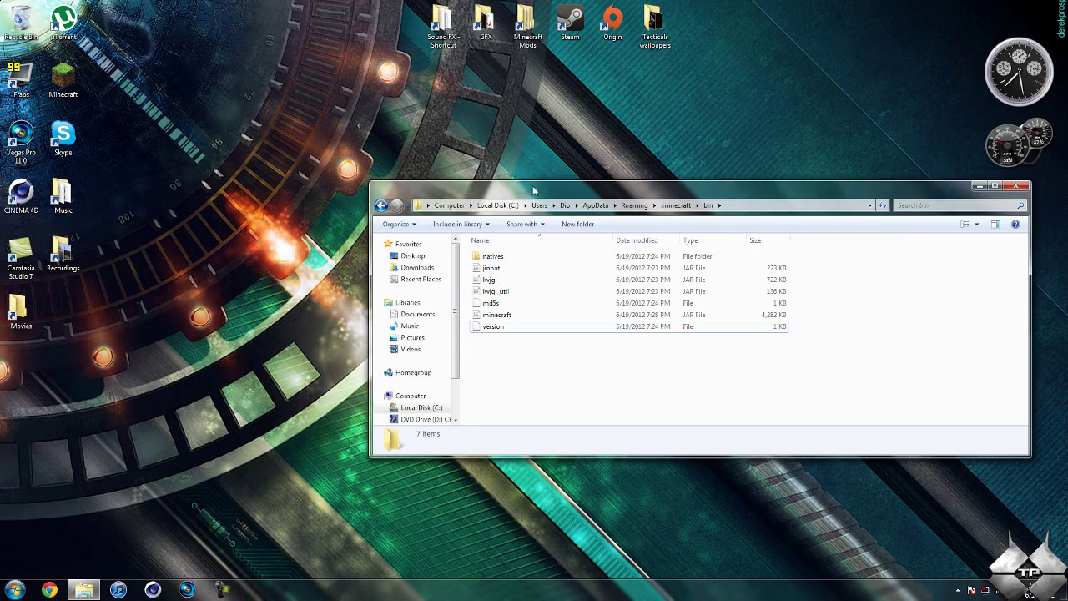
{"action": "left_click_drag", "start_coordinate": [531, 177], "coordinate": [1, 33]}
{"action": "left_click", "coordinate": [12, 25]}
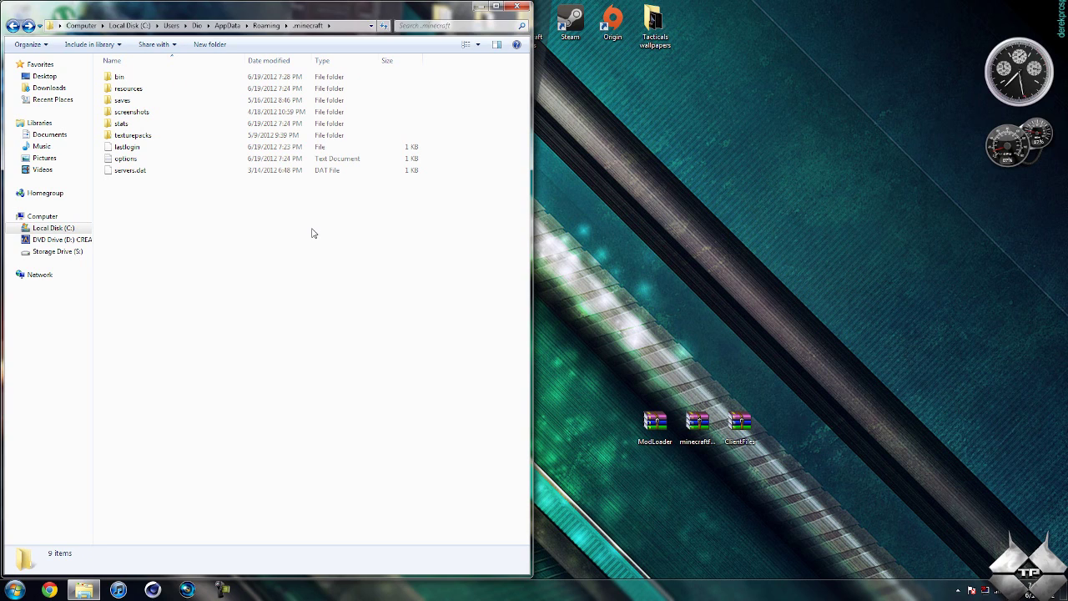
Create a new folder named mods inside the .minecraft folder.
{"action": "right_click", "coordinate": [255, 242]}
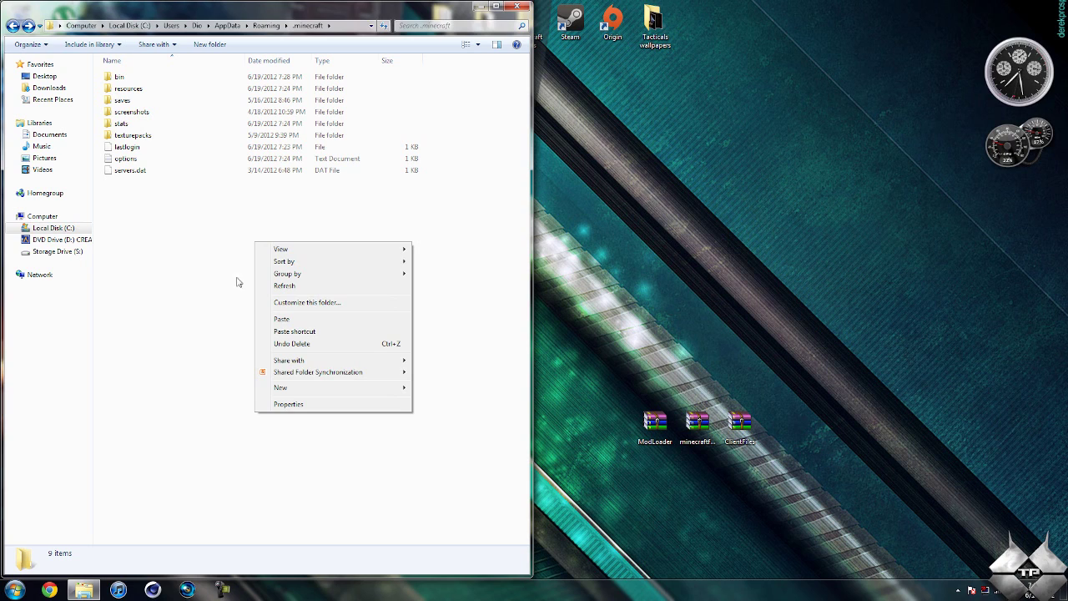
{"action": "mouse_move", "coordinate": [334, 390]}
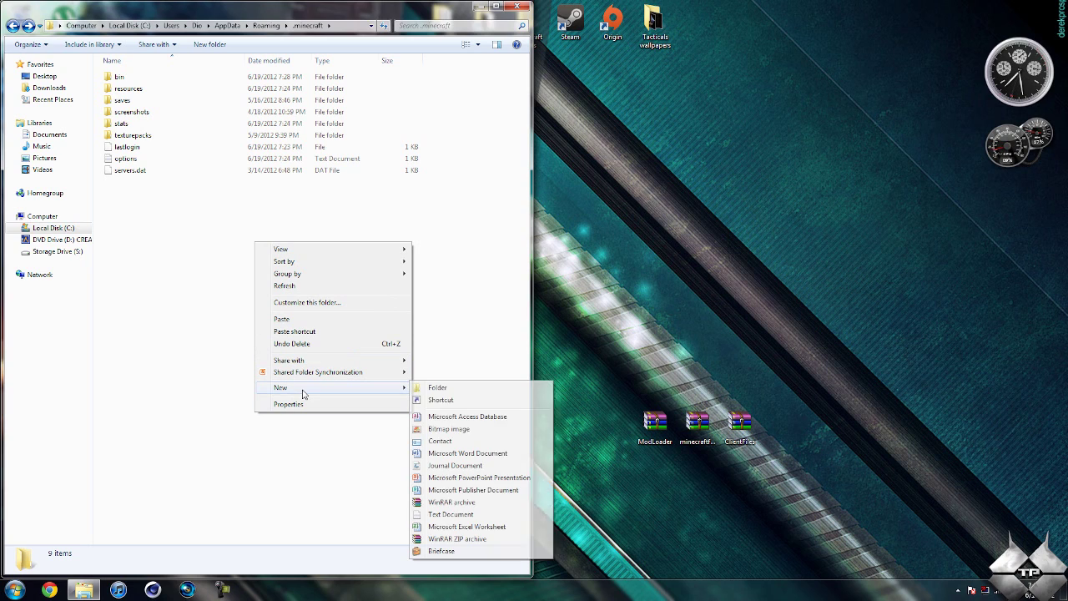
{"action": "left_click", "coordinate": [445, 387]}
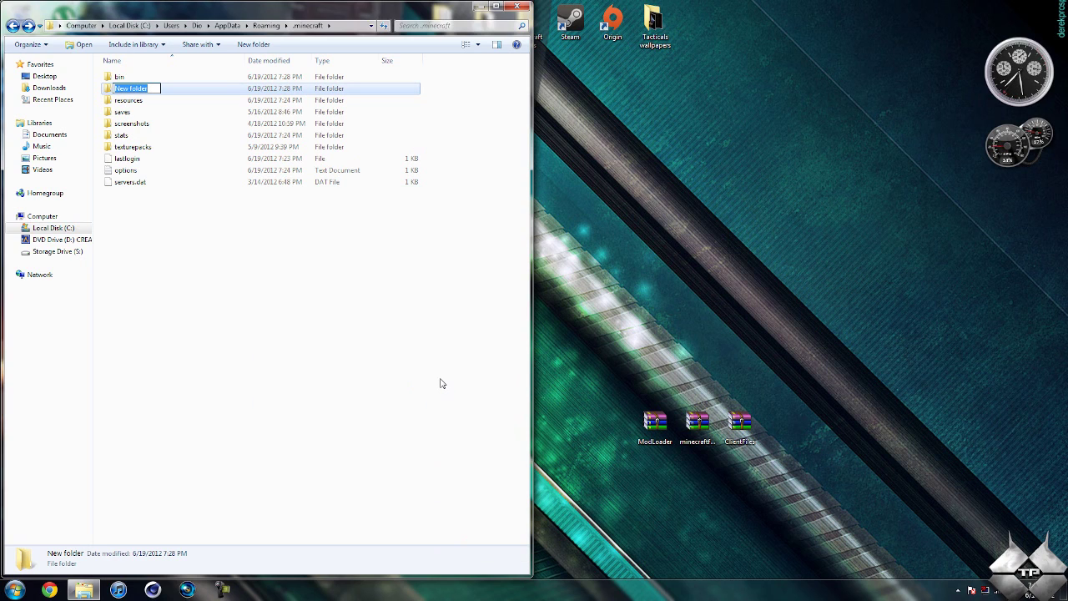
{"action": "type", "text": "mods"}
{"action": "left_click", "coordinate": [259, 219]}
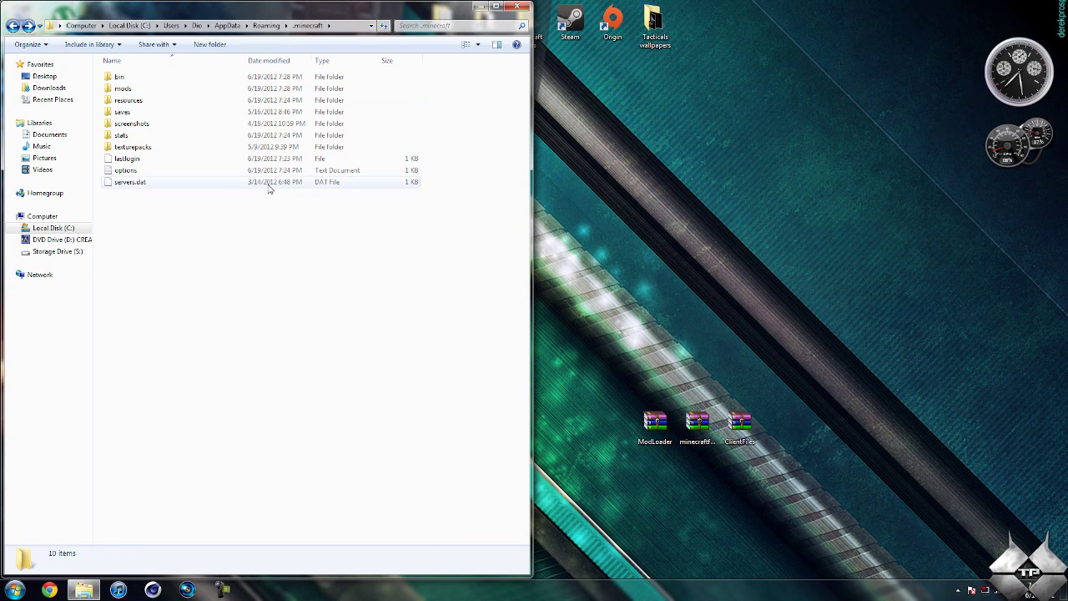
Copy the Stuffed Animals ZIP from the desktop's ClientFiles archive into the mods folder, then close both windows.
{"action": "double_click", "coordinate": [145, 92]}
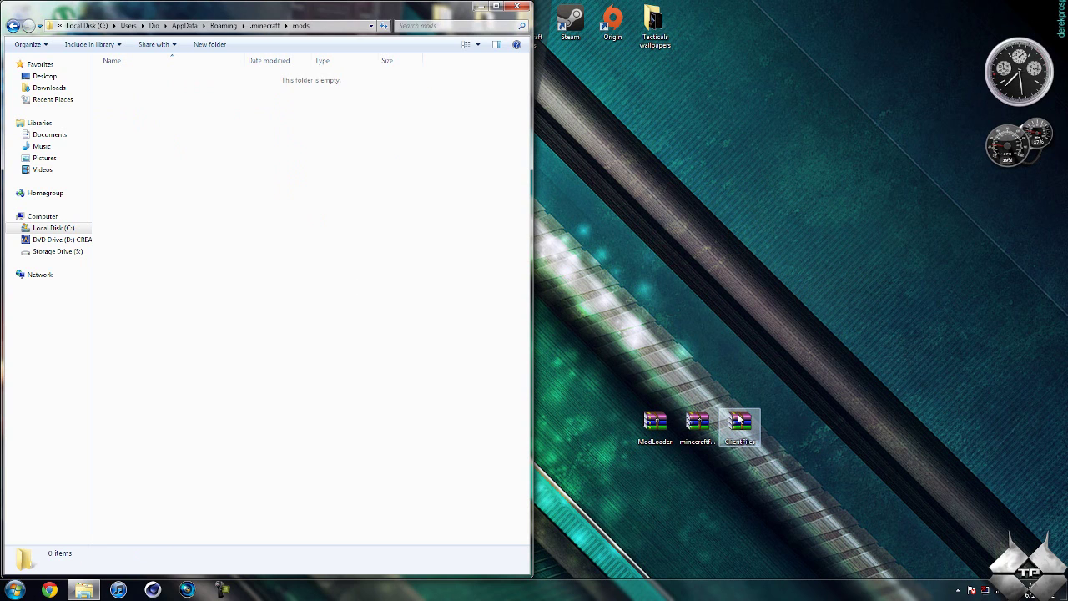
{"action": "double_click", "coordinate": [739, 421]}
{"action": "left_click_drag", "start_coordinate": [501, 55], "coordinate": [1067, 53]}
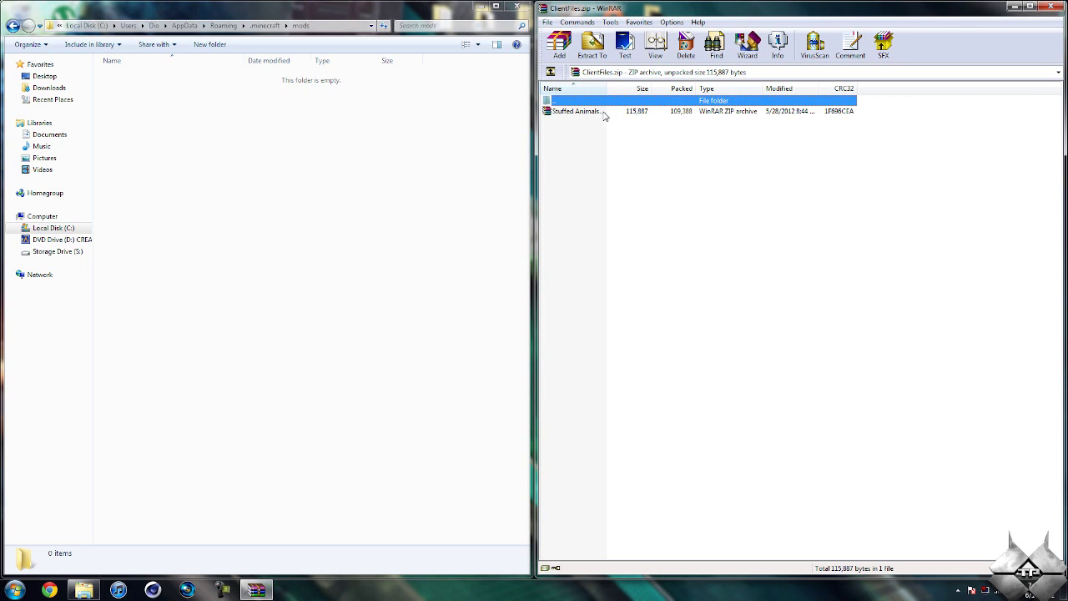
{"action": "left_click_drag", "start_coordinate": [604, 116], "coordinate": [189, 188]}
{"action": "left_click", "coordinate": [517, 6]}
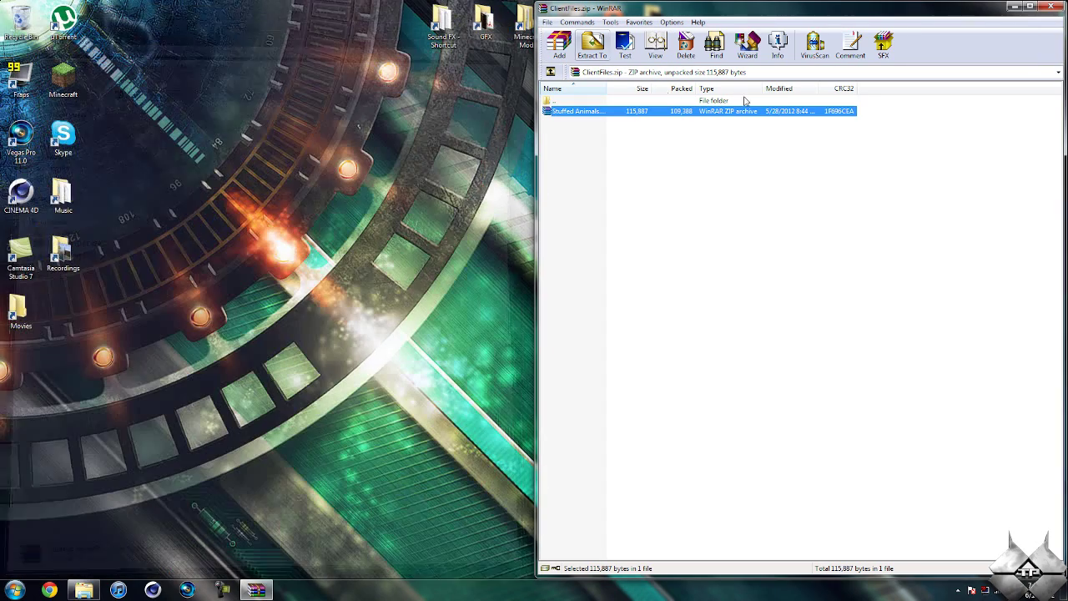
{"action": "left_click", "coordinate": [1050, 5]}
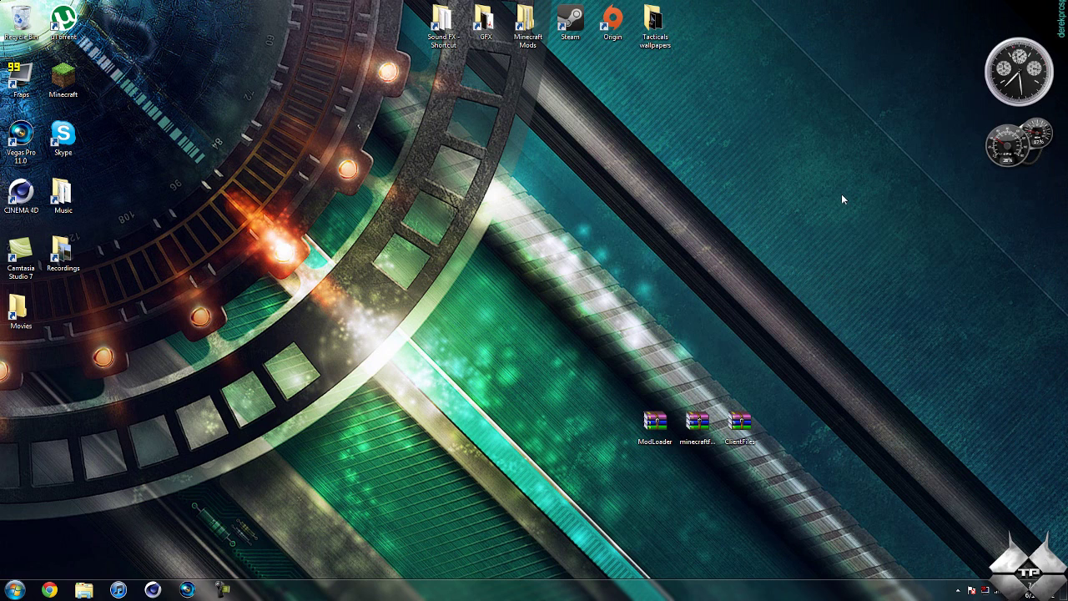